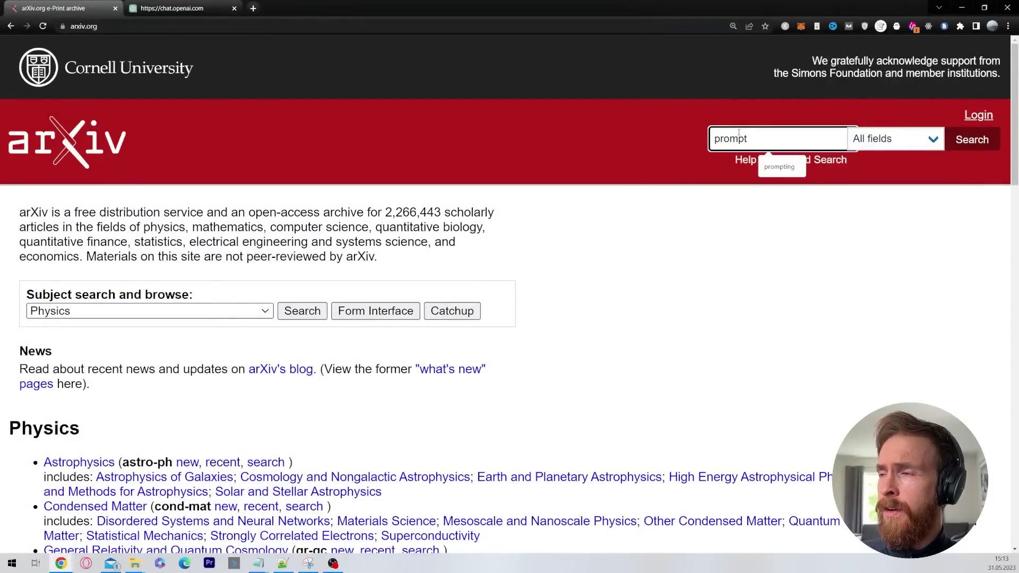
- Search arXiv for 'prompting' papers and zoom the results page out one step
left_click(776, 169)
left_click(965, 144)
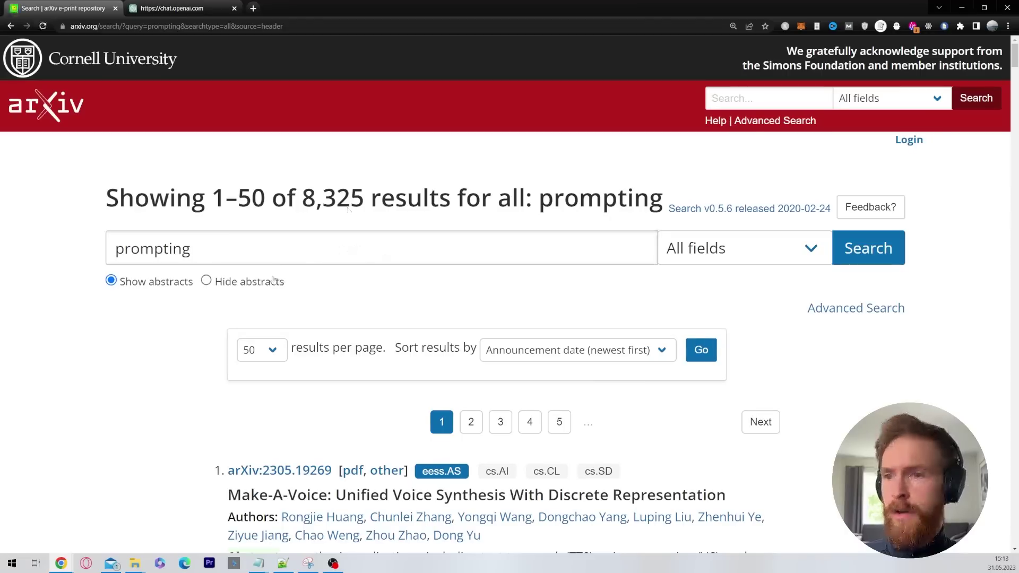
scroll(202, 276, "down", 3)
key("ctrl+minus")
scroll(175, 277, "down", 8)
scroll(172, 275, "down", 2)
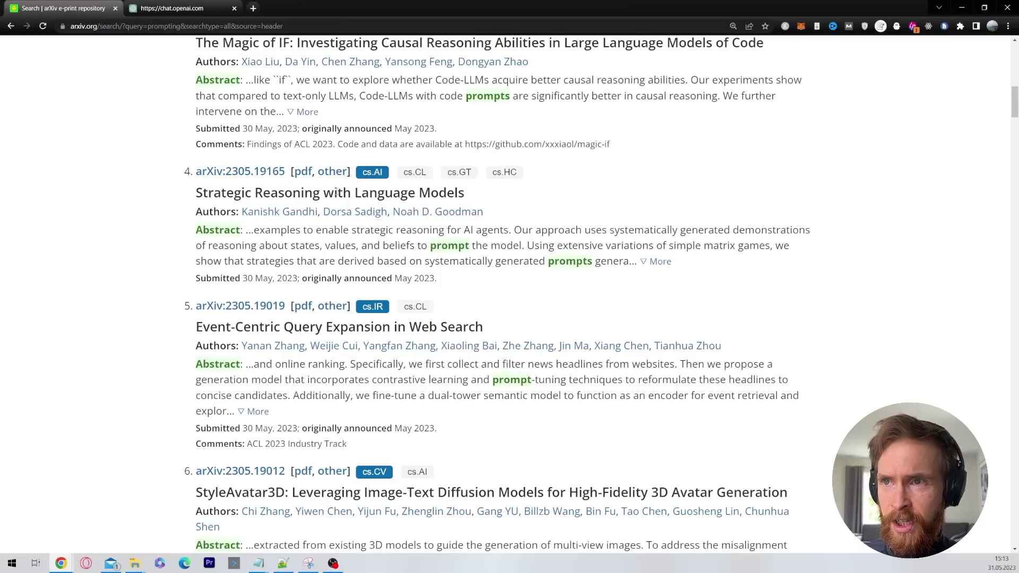
- Open the Strategic Reasoning paper PDF in a new tab
right_click(299, 175)
left_click(329, 183)
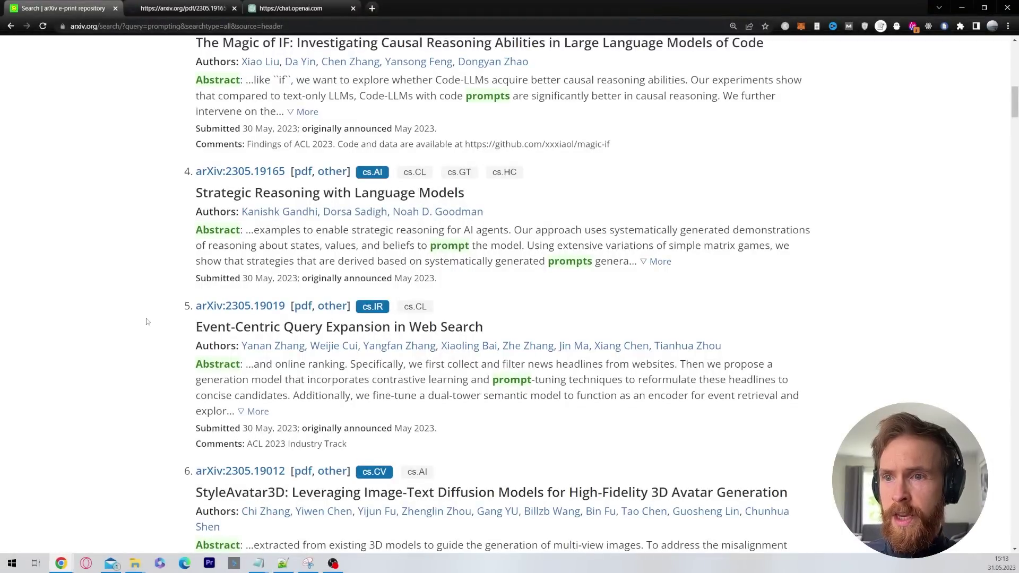
scroll(149, 320, "down", 4)
scroll(149, 320, "down", 9)
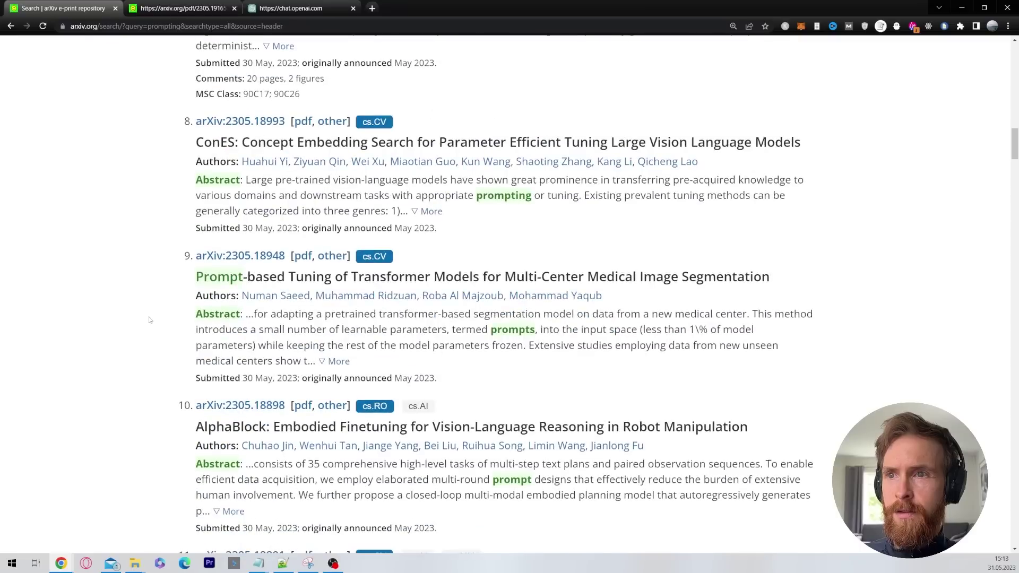
scroll(213, 322, "down", 7)
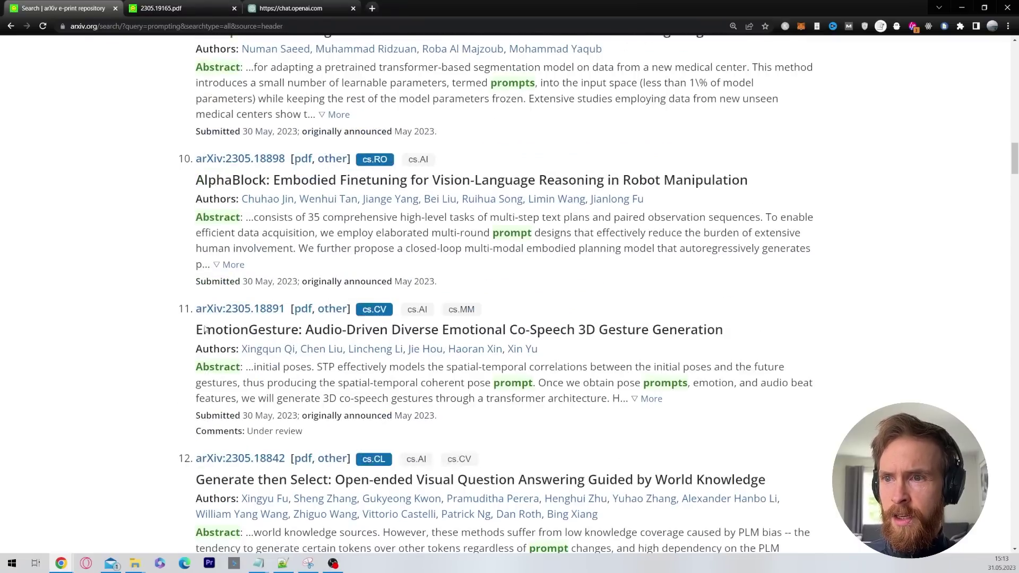
scroll(288, 338, "down", 4)
scroll(219, 332, "down", 15)
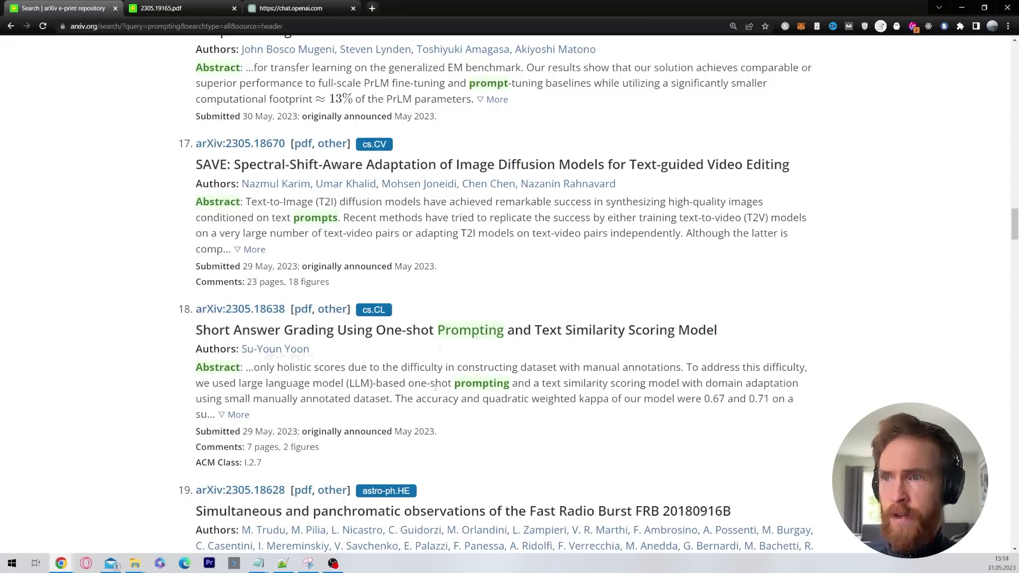
scroll(286, 447, "down", 15)
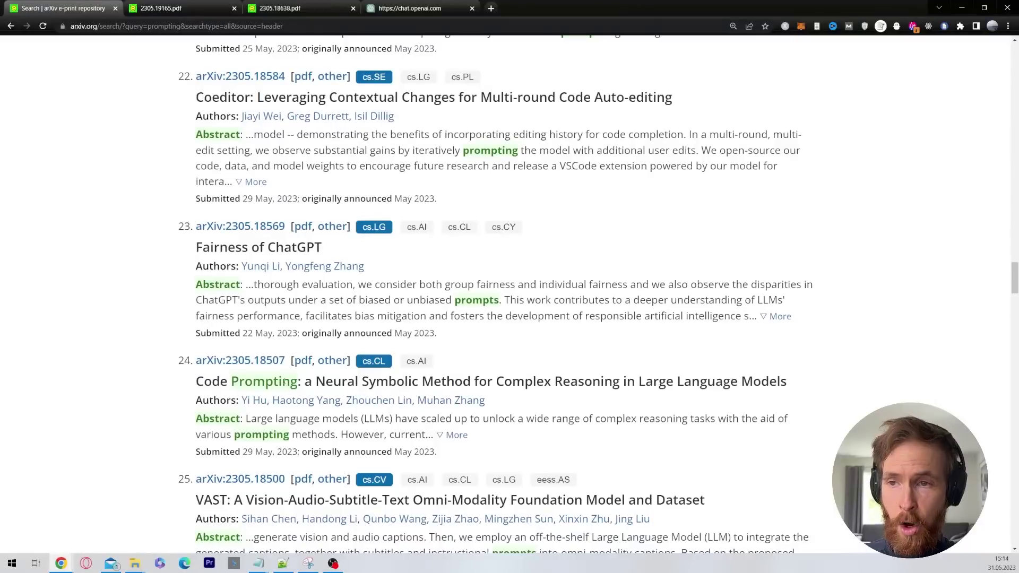
- Open the Code Prompting and Encrypted Prompt paper PDFs in new tabs
right_click(301, 361)
left_click(329, 369)
scroll(144, 361, "down", 5)
scroll(143, 361, "down", 15)
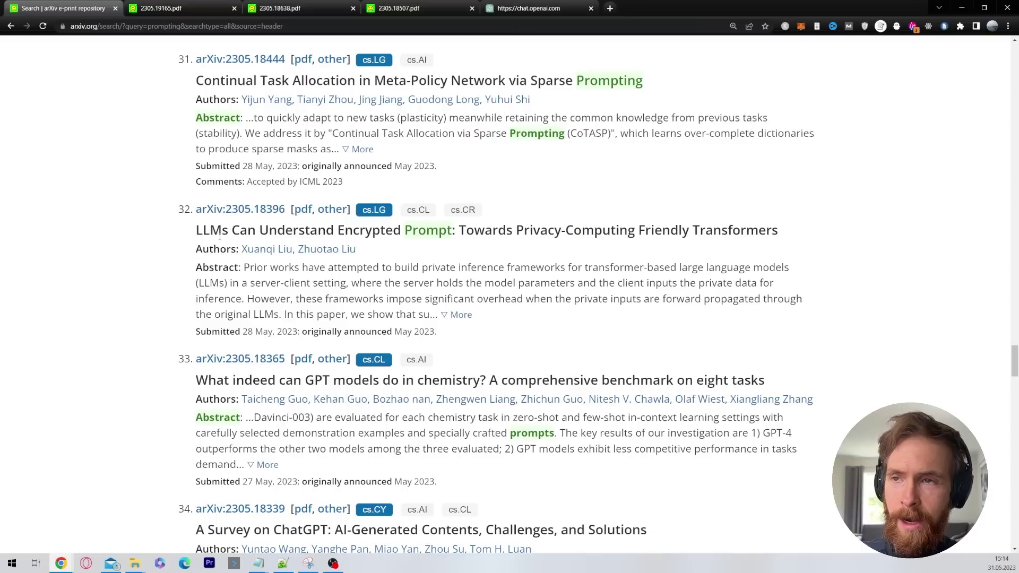
right_click(302, 209)
left_click(344, 219)
scroll(154, 352, "down", 5)
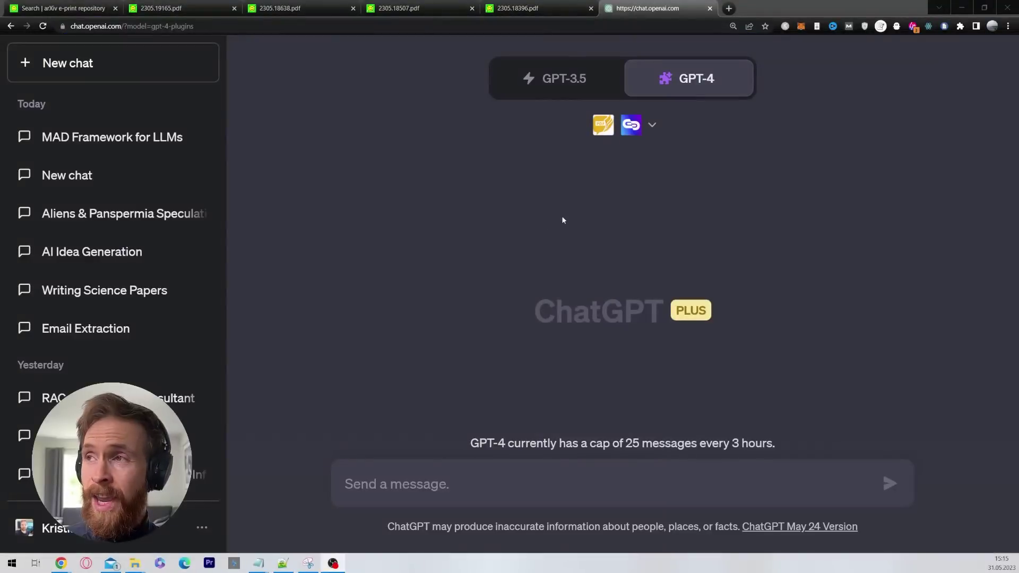
- Look over the Beta features section of ChatGPT settings, then close the dialog
mouse_move(698, 85)
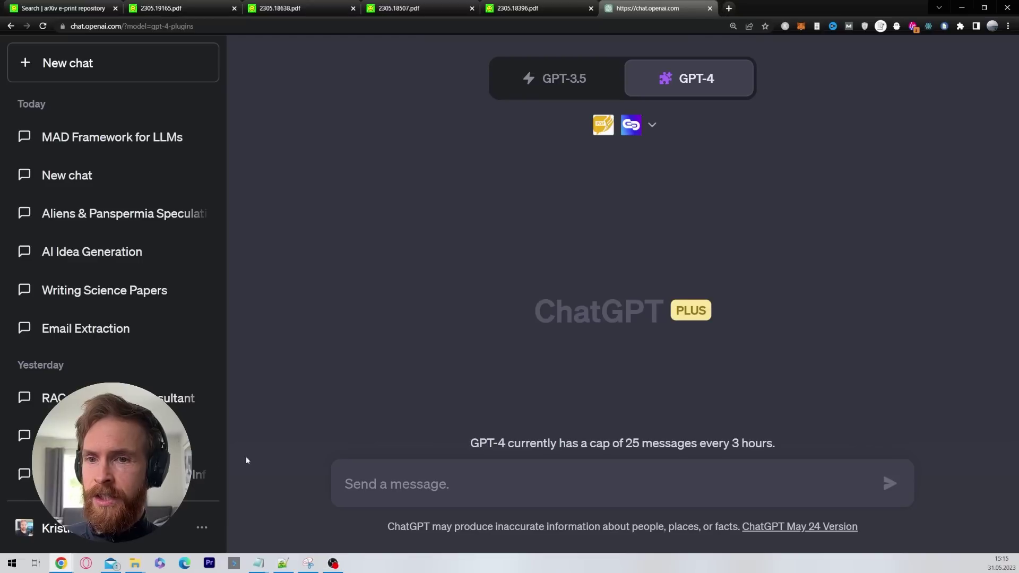
left_click(204, 530)
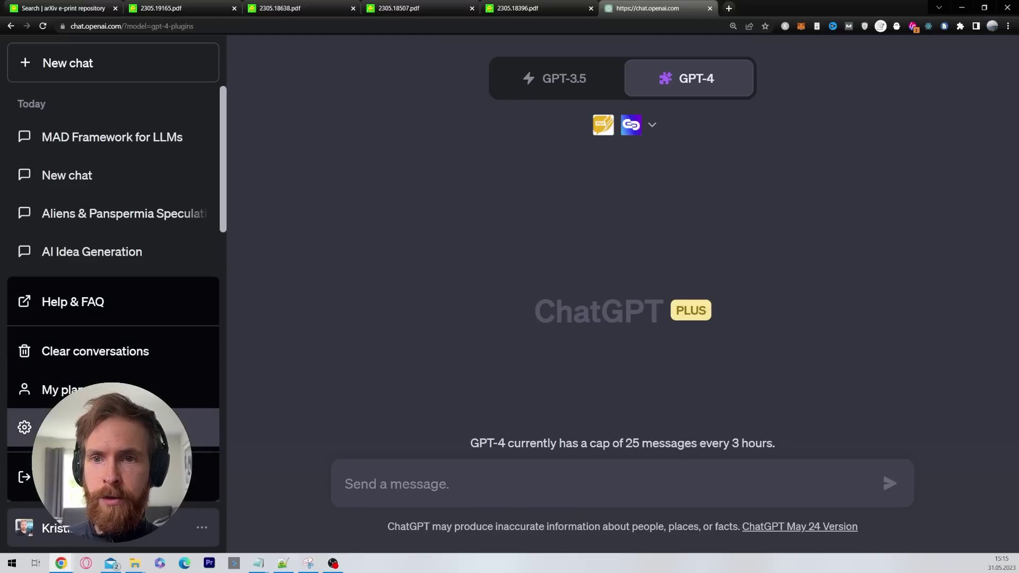
left_click(197, 425)
left_click(303, 240)
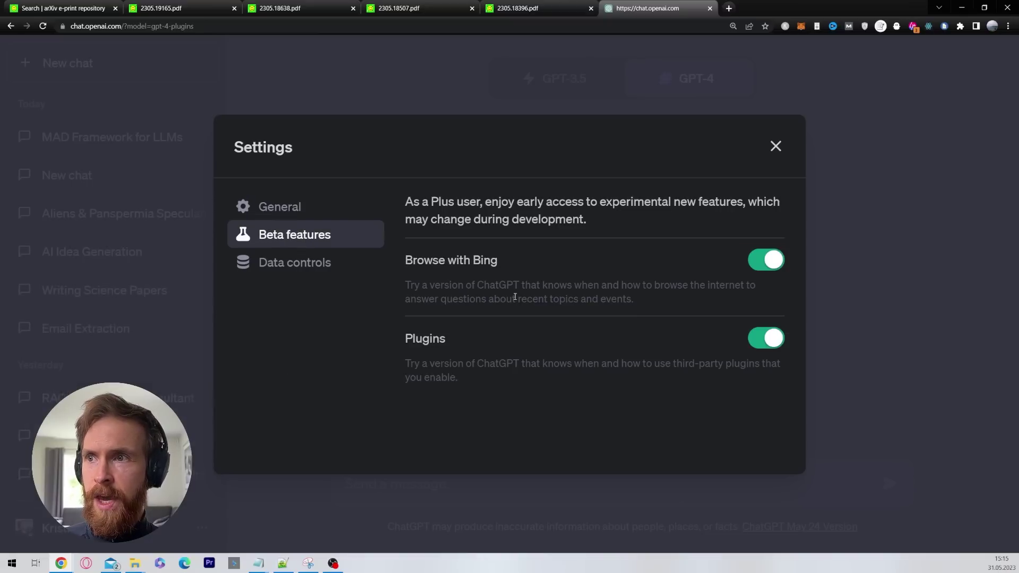
left_click(775, 146)
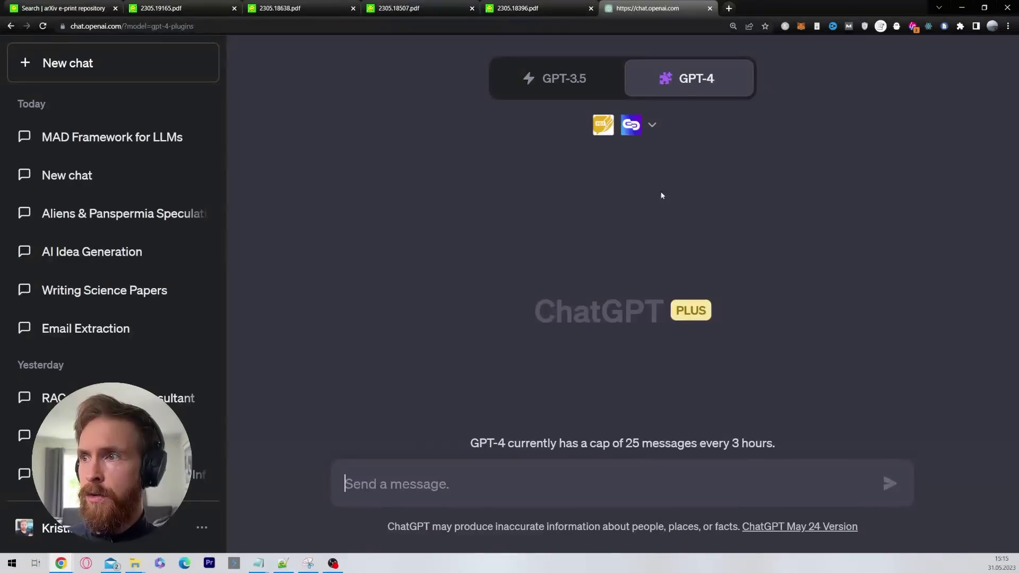
- Disable the Klarna Shopping plugin, leaving AskYourPDF and Link Reader enabled
left_click(652, 125)
mouse_move(598, 316)
scroll(598, 316, "down", 3)
scroll(605, 317, "up", 3)
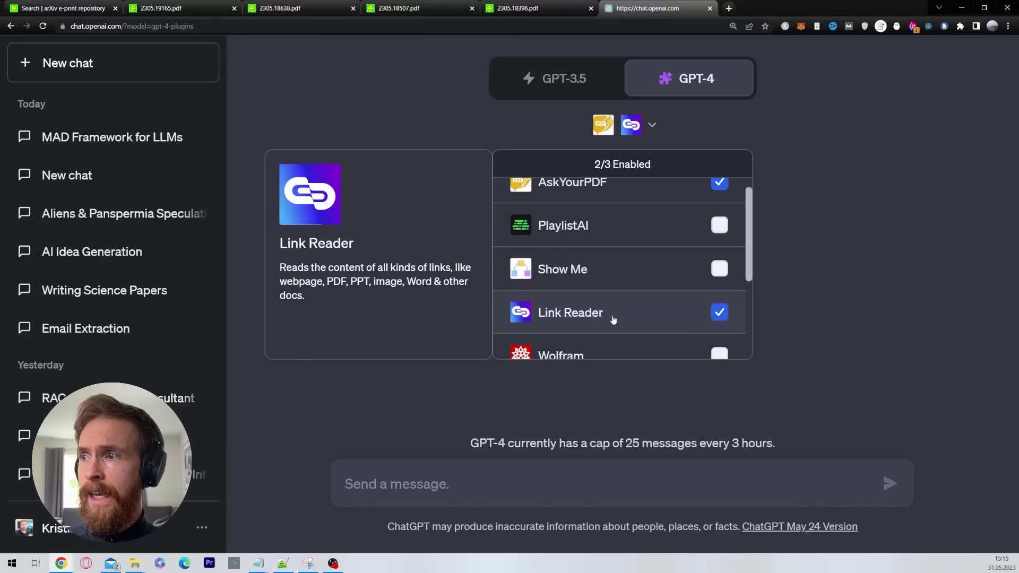
scroll(637, 294, "down", 3)
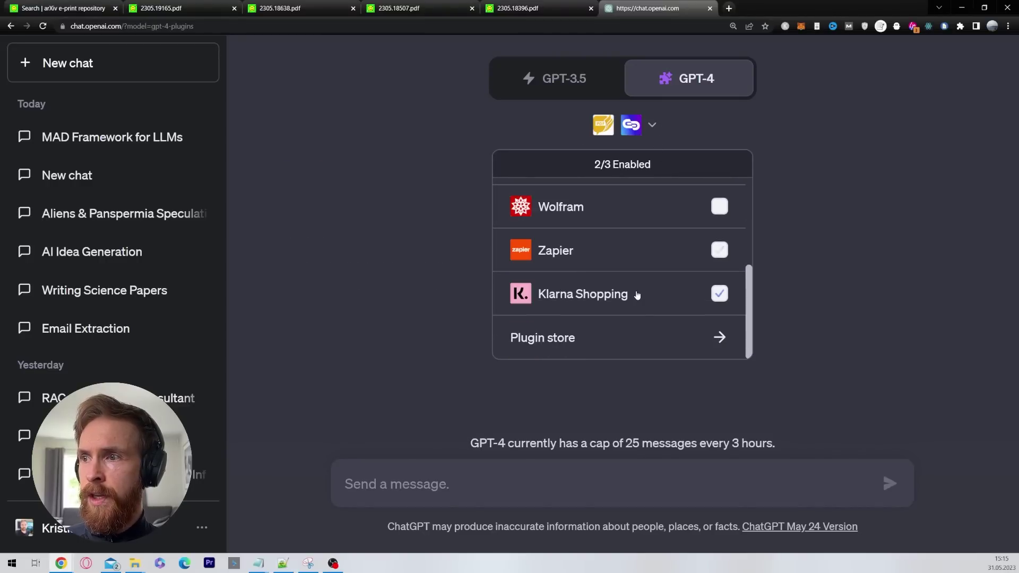
left_click(637, 295)
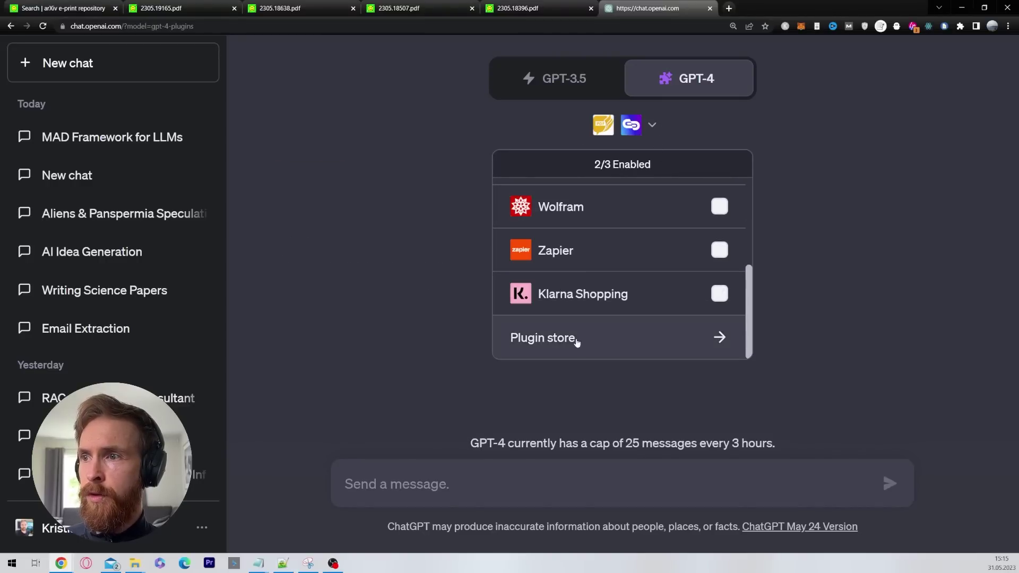
left_click(361, 327)
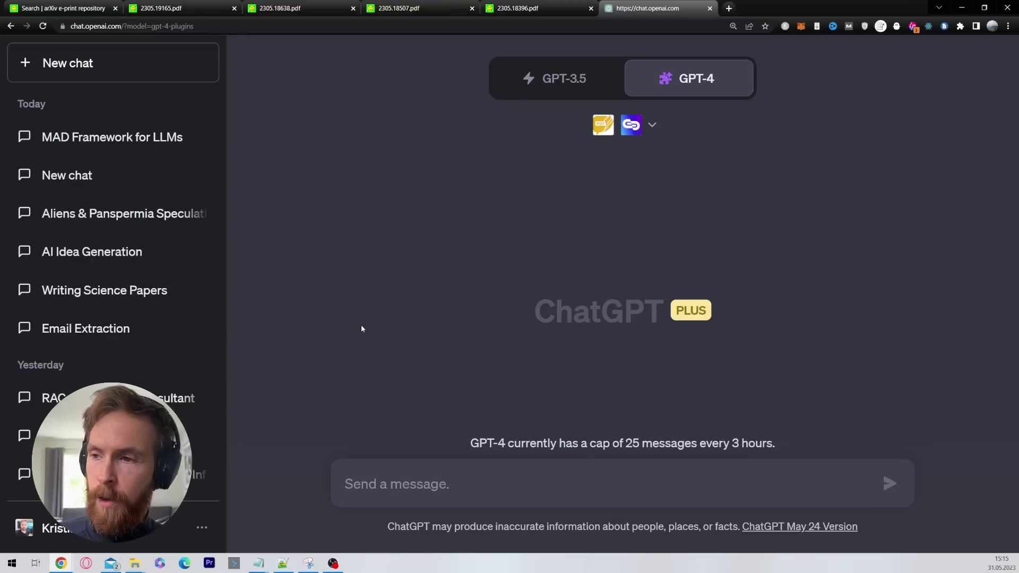
- Send GPT-4 the in-depth summary request with the arXiv PDF 2305.19165 link below it
left_click(444, 471)
type("Can you please write a in-depth summary of the following PDF:")
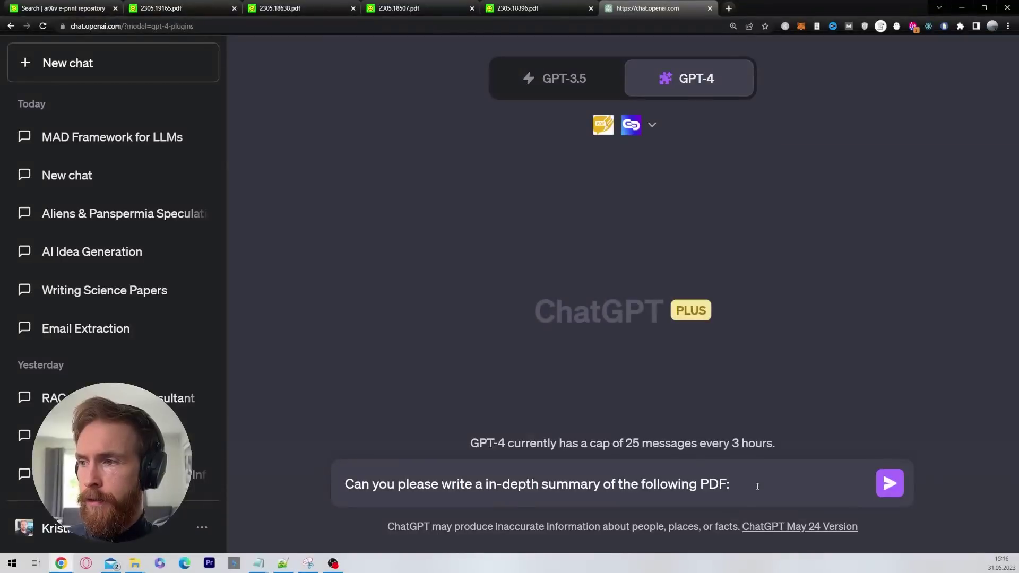
key("shift+Return")
type("https://arxiv.org/pdf/2305.19165.pdf")
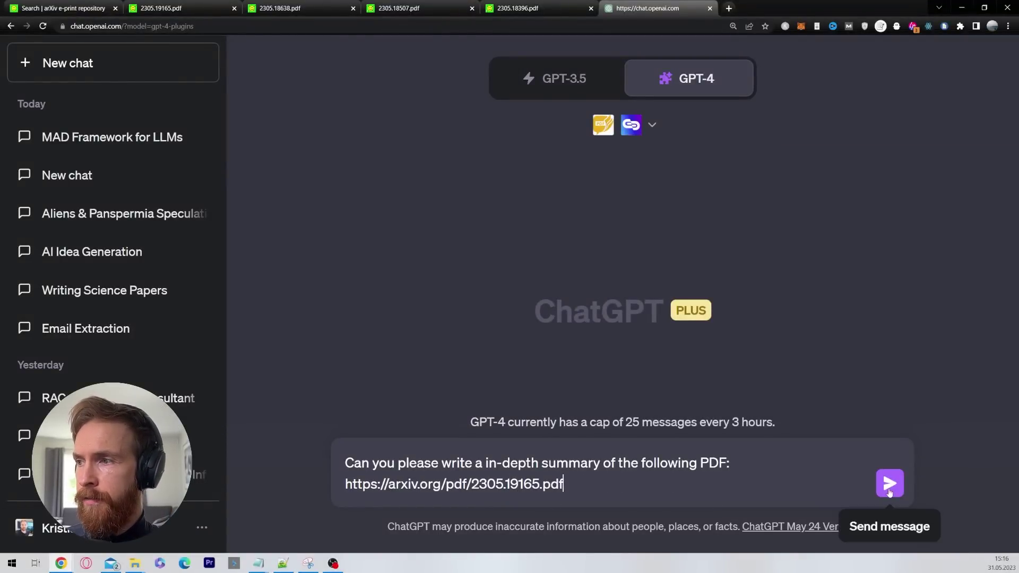
left_click(885, 485)
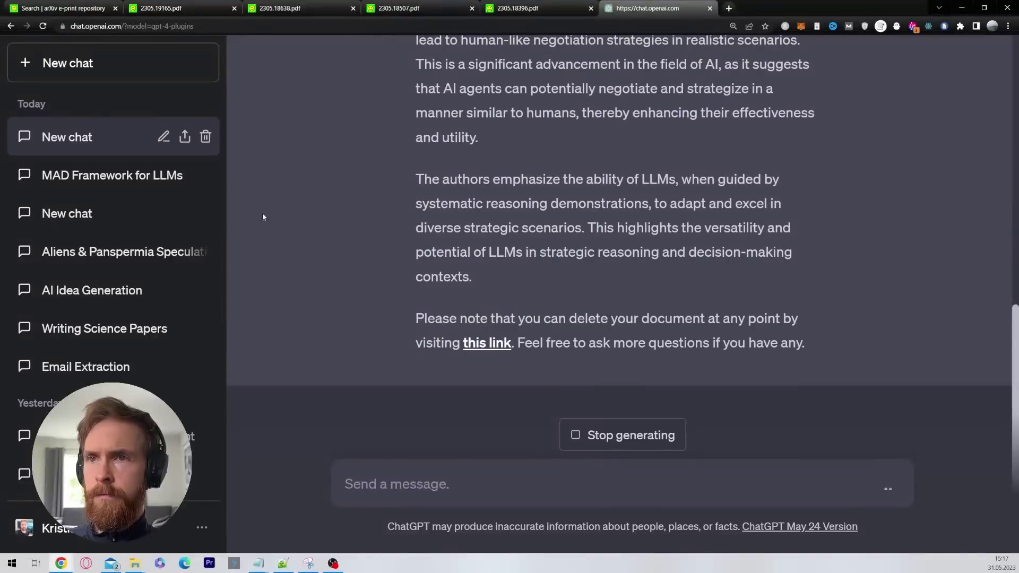
left_click(409, 487)
type("Write a detailed step-by-step intruction on how the framework works:")
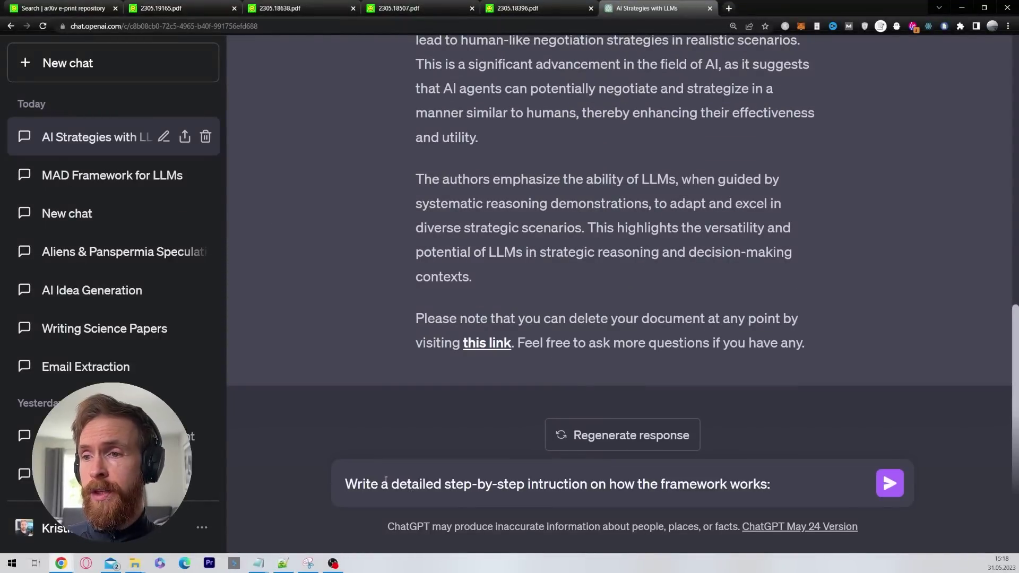
left_click_drag(365, 483, 754, 488)
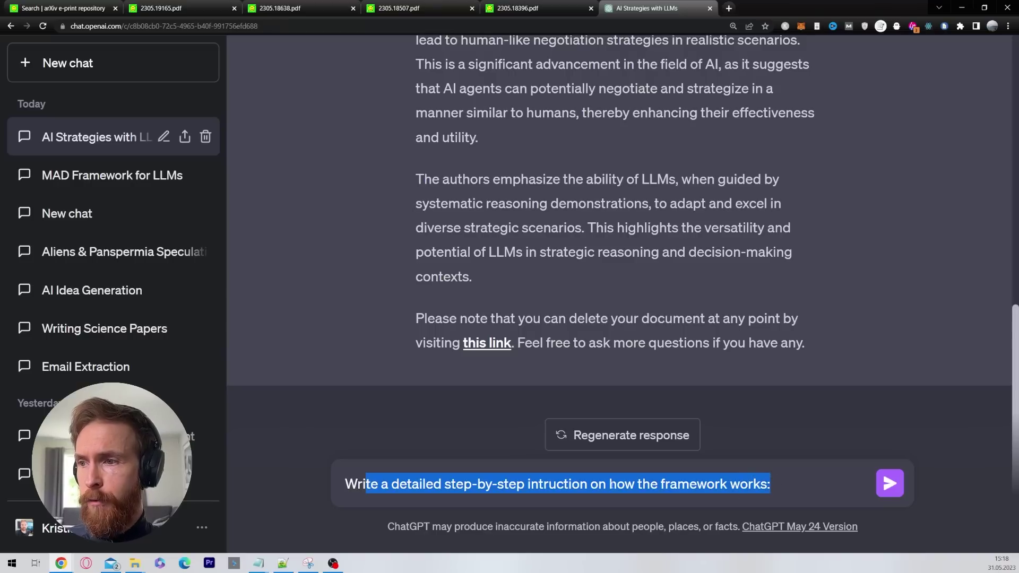
left_click(882, 471)
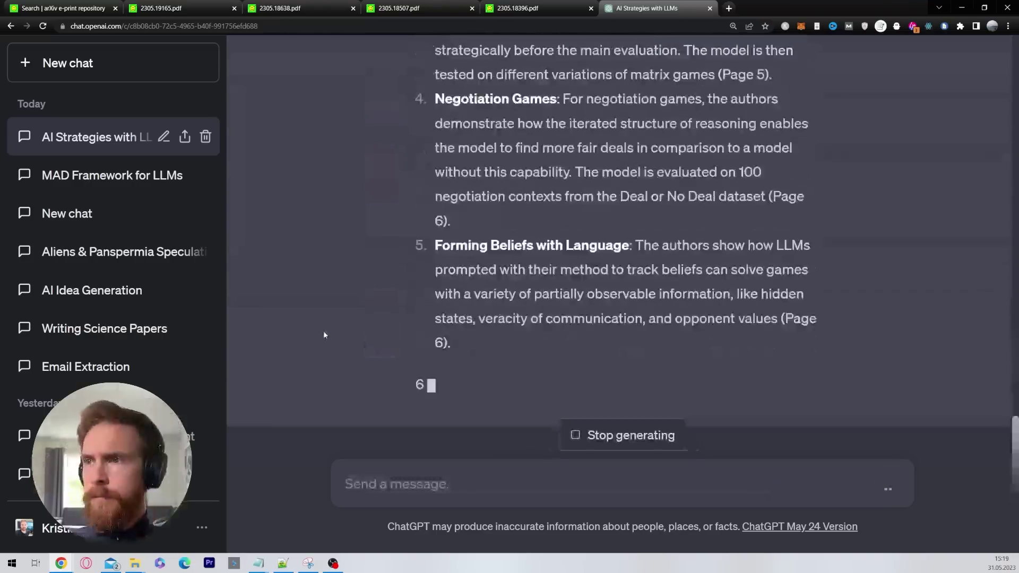
left_click_drag(416, 295, 712, 348)
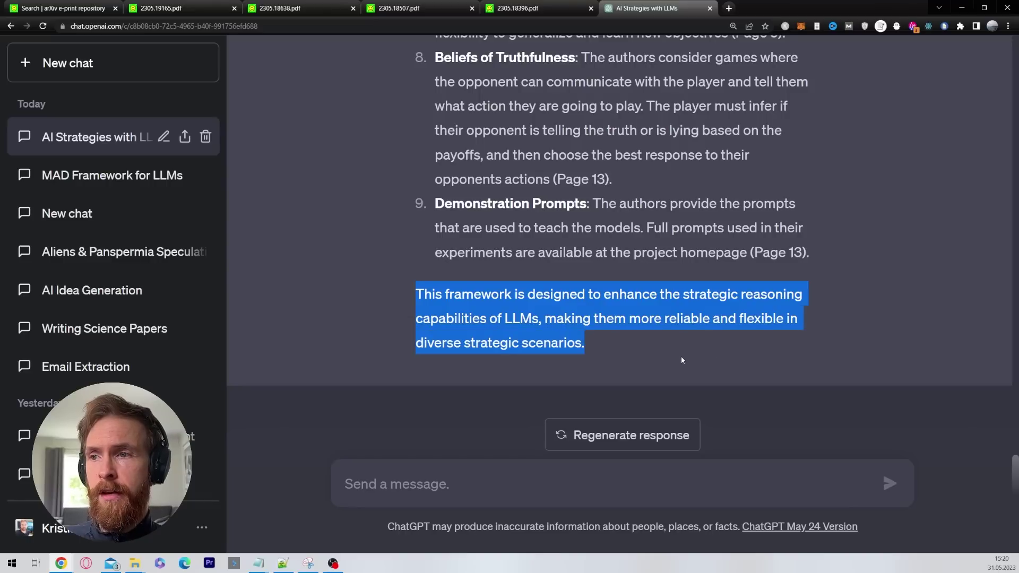
left_click(680, 356)
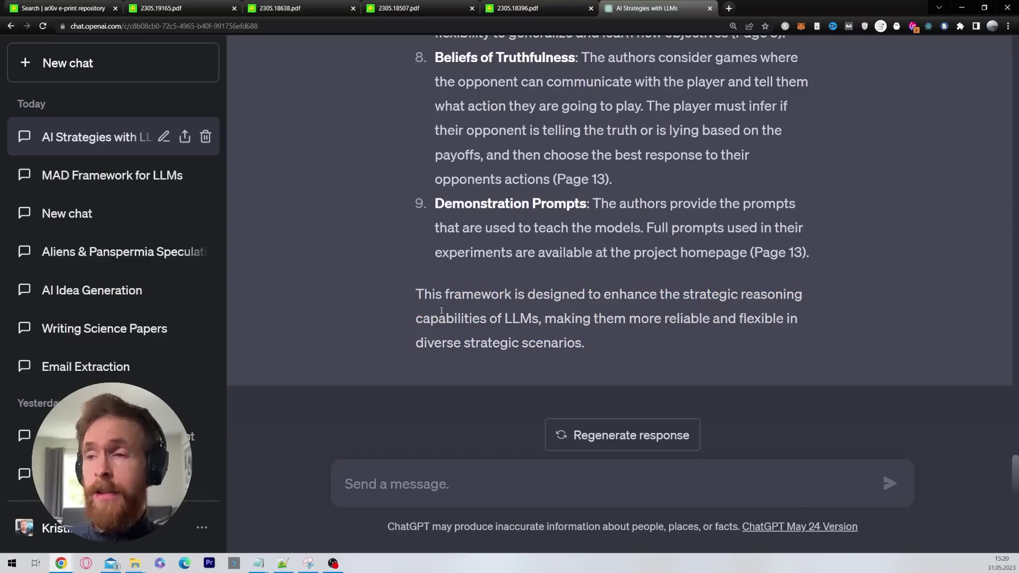
scroll(597, 347, "up", 15)
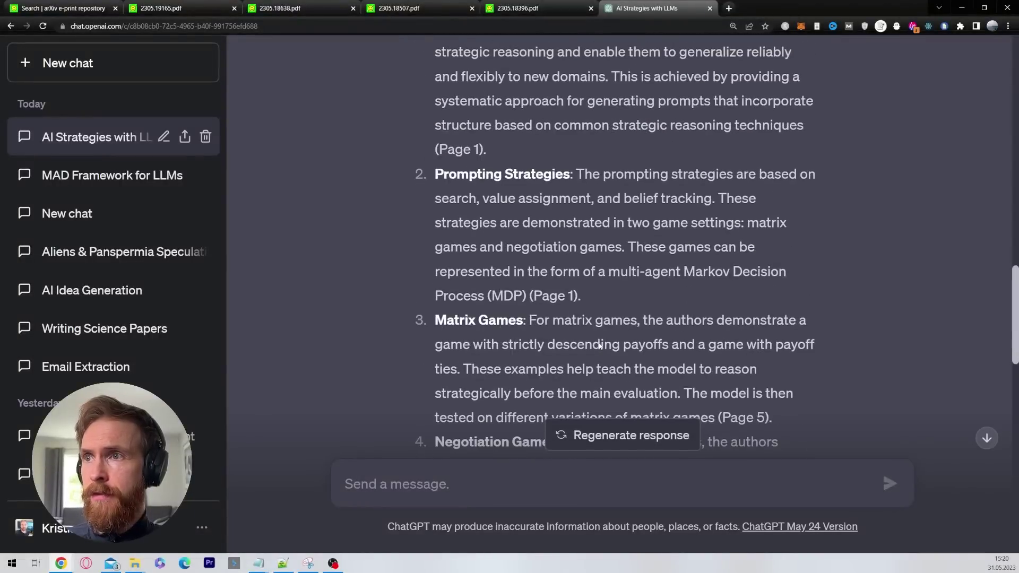
left_click_drag(436, 253, 592, 253)
scroll(592, 254, "down", 3)
left_click_drag(435, 225, 575, 225)
scroll(576, 225, "down", 2)
left_click_drag(435, 273, 544, 273)
scroll(442, 282, "down", 3)
left_click_drag(435, 243, 557, 243)
scroll(557, 243, "down", 2)
left_click_drag(435, 291, 589, 291)
scroll(589, 290, "down", 3)
left_click_drag(441, 264, 520, 279)
scroll(520, 278, "down", 8)
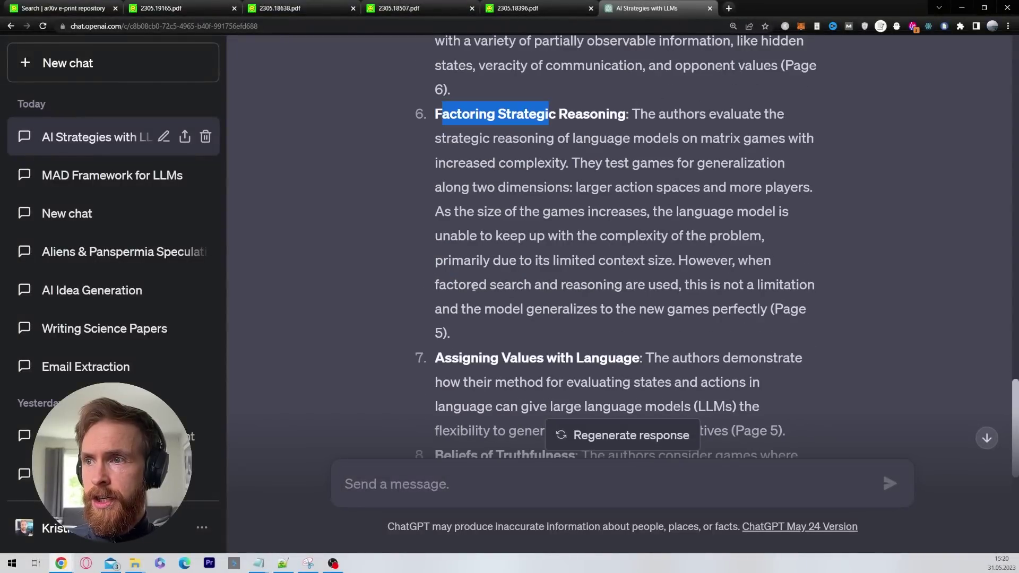
left_click_drag(435, 353, 566, 353)
scroll(389, 315, "down", 3)
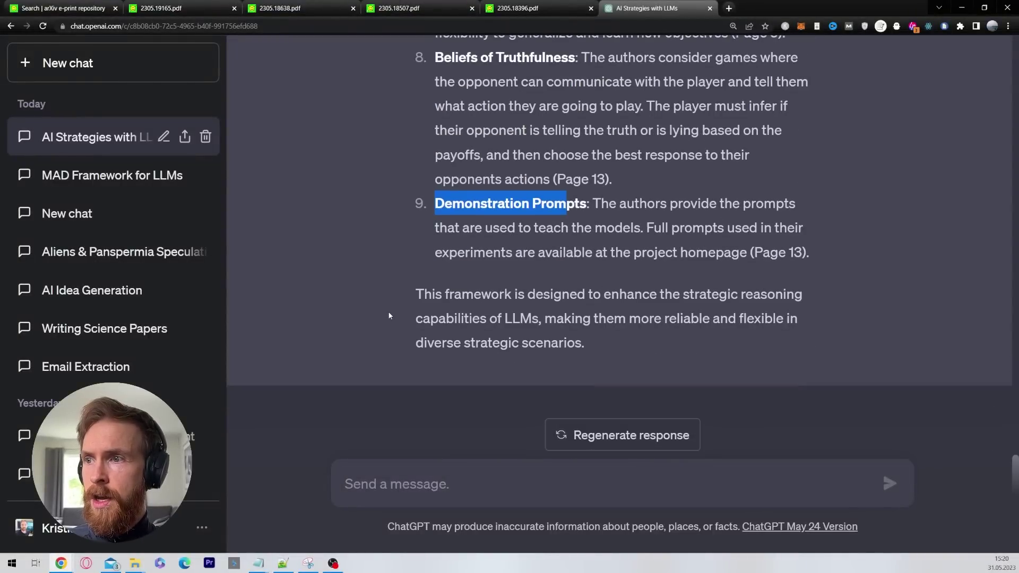
left_click(413, 485)
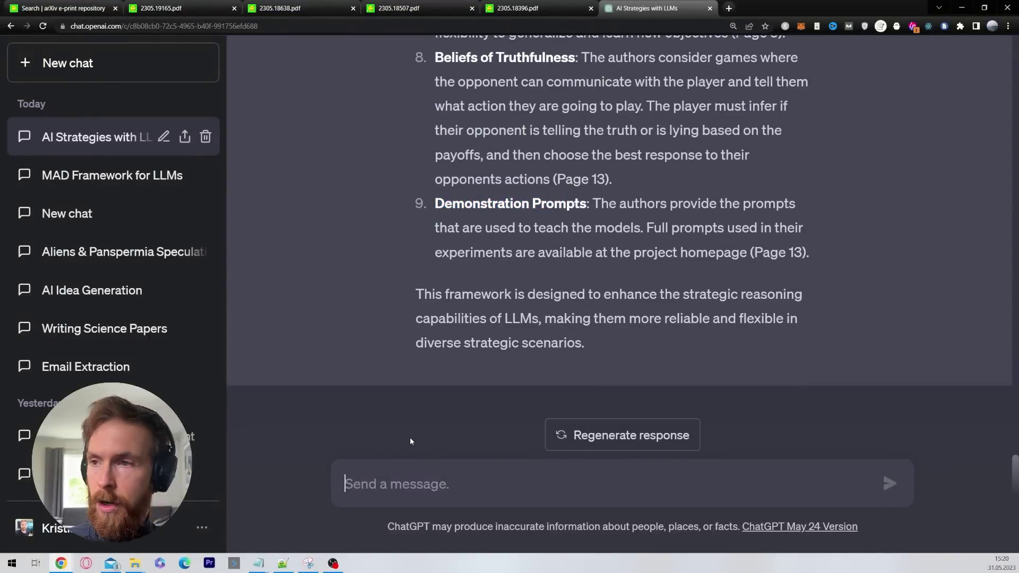
- Ask for example prompts, chain-prompts and prompt engineering techniques, then highlight the reply's concluding sentence
type("Could you give some examples of prompts chain-prompts and other prompt engineering techniques from the framework:")
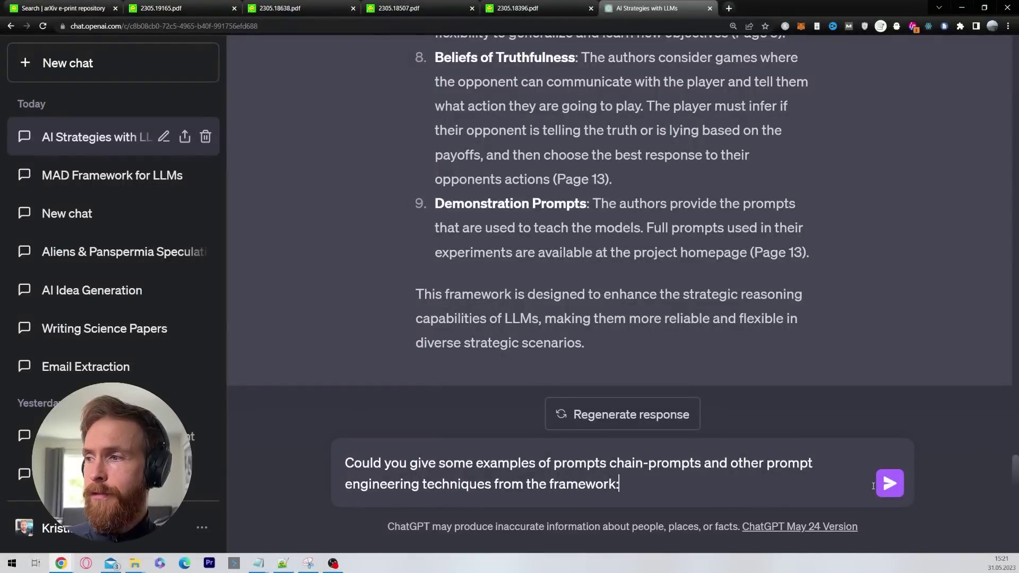
left_click(880, 489)
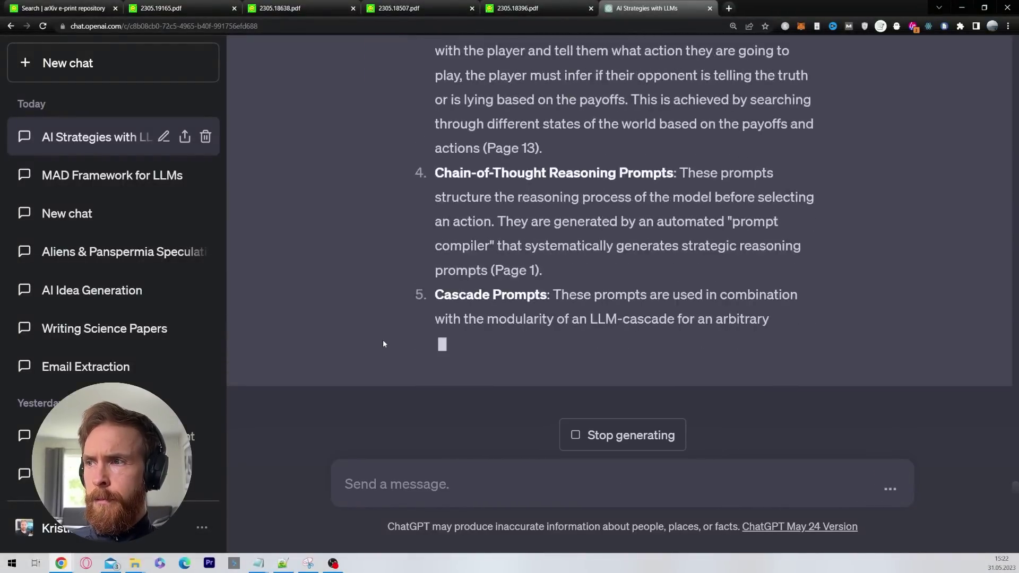
left_click_drag(408, 305, 478, 306)
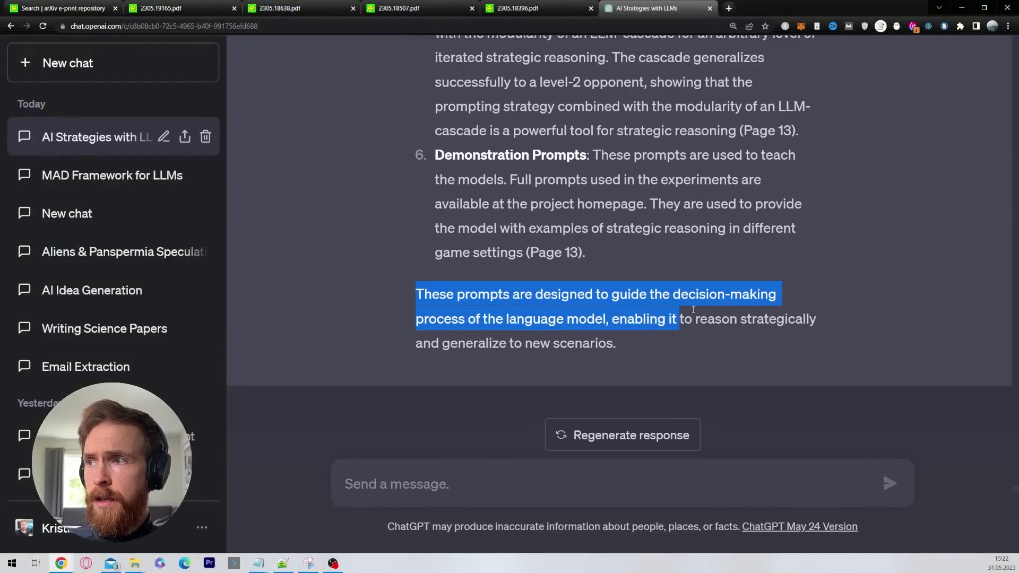
left_click_drag(699, 311, 602, 332)
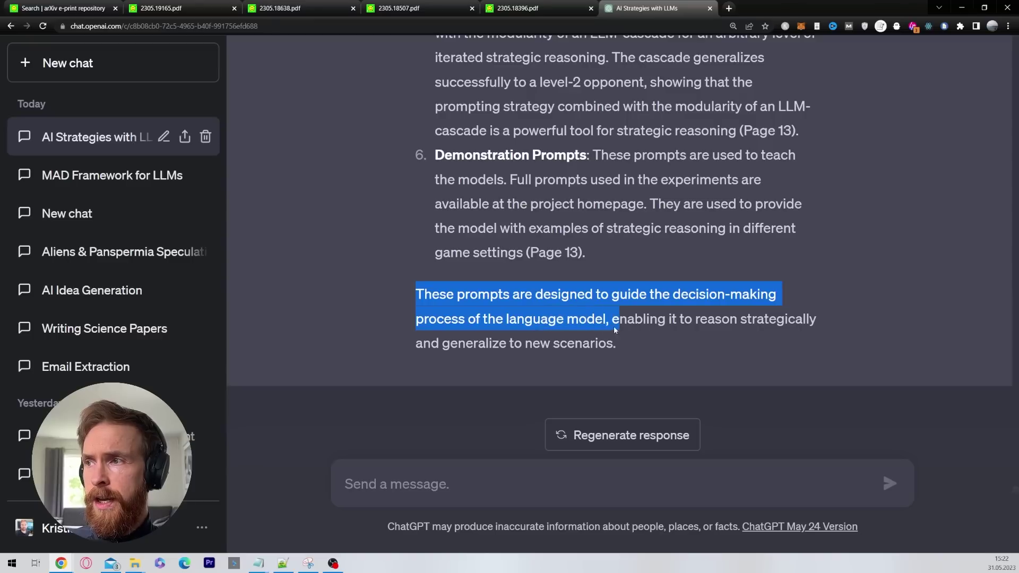
- Highlight each prompt-type heading in the reply, starting with Search Prompts and Value Assignment Prompts
scroll(446, 144, "up", 15)
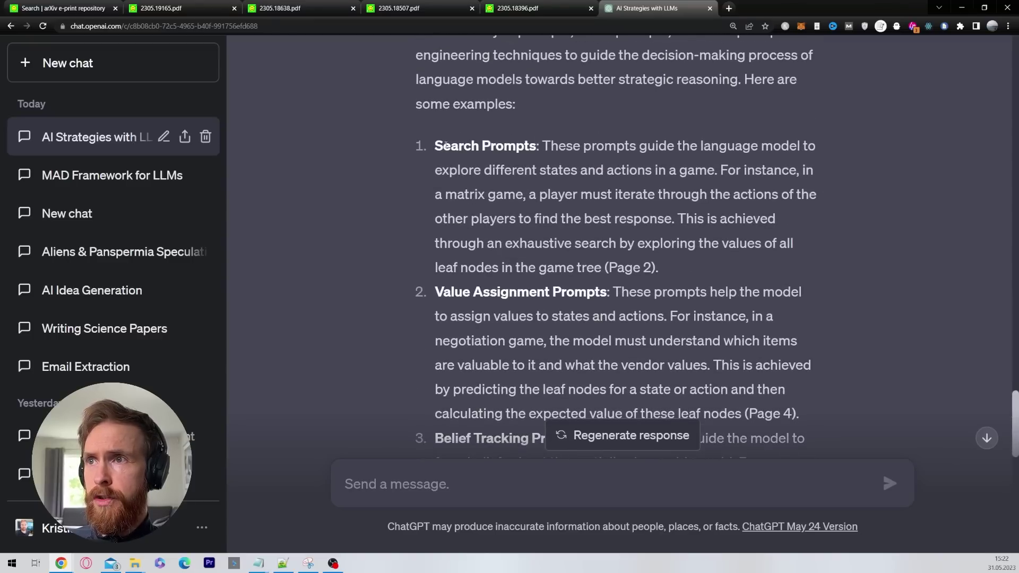
left_click_drag(446, 144, 536, 146)
left_click_drag(443, 291, 595, 292)
scroll(442, 306, "down", 4)
left_click_drag(435, 236, 540, 244)
scroll(533, 267, "down", 1)
scroll(533, 268, "down", 2)
left_click_drag(435, 286, 675, 288)
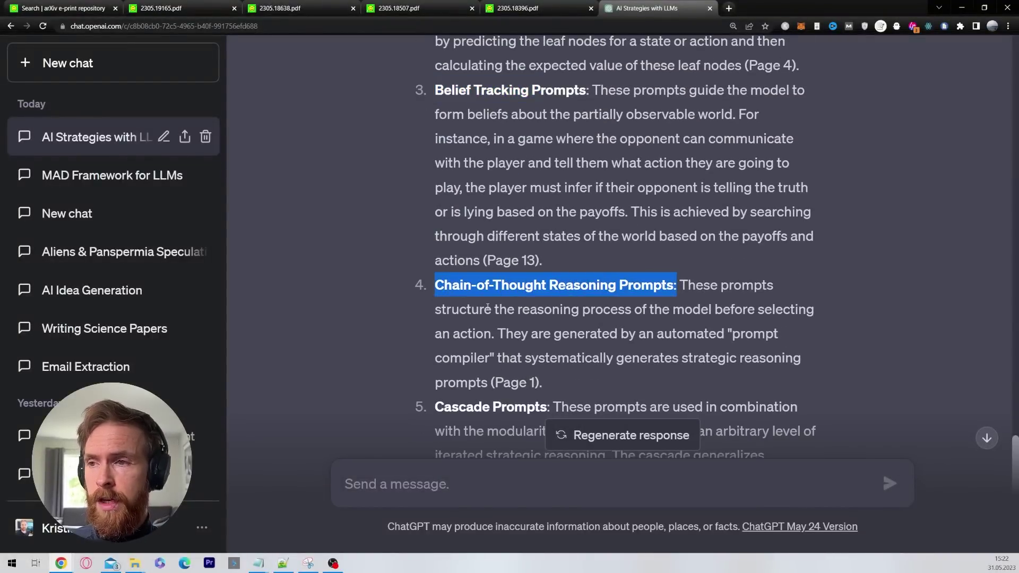
scroll(487, 306, "down", 2)
left_click_drag(435, 307, 539, 307)
scroll(459, 318, "down", 3)
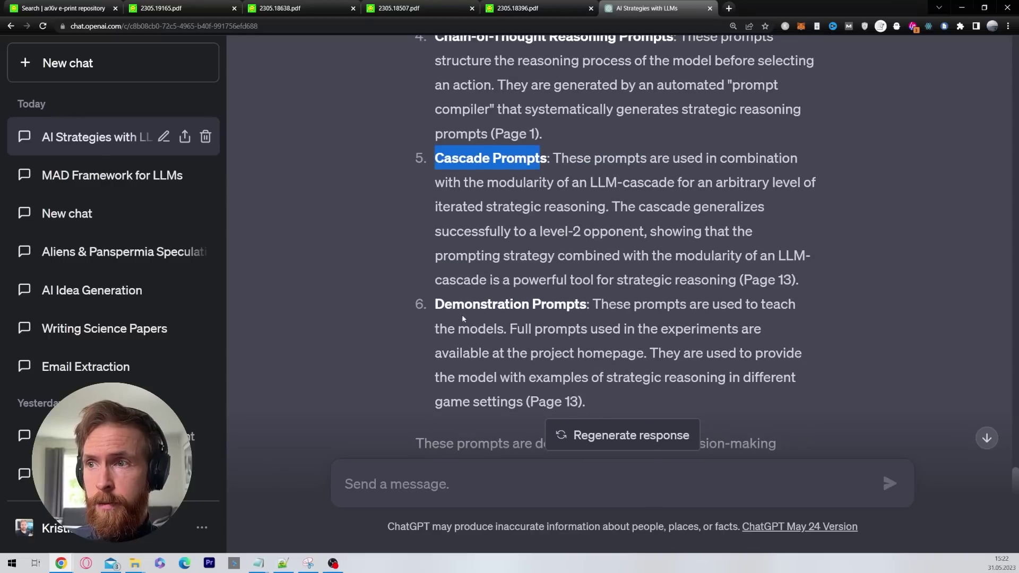
left_click_drag(435, 306, 575, 306)
scroll(460, 310, "down", 3)
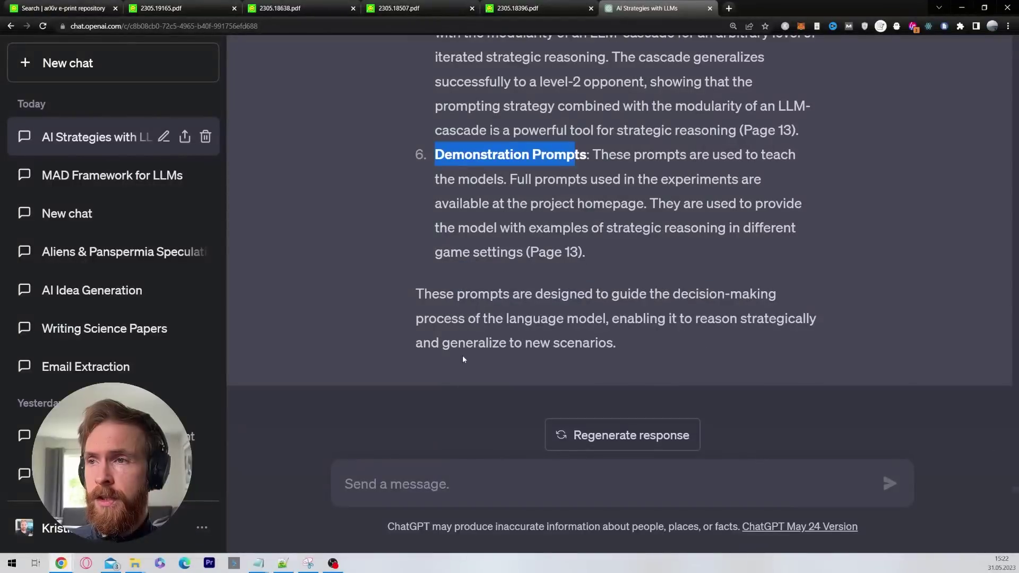
left_click(451, 478)
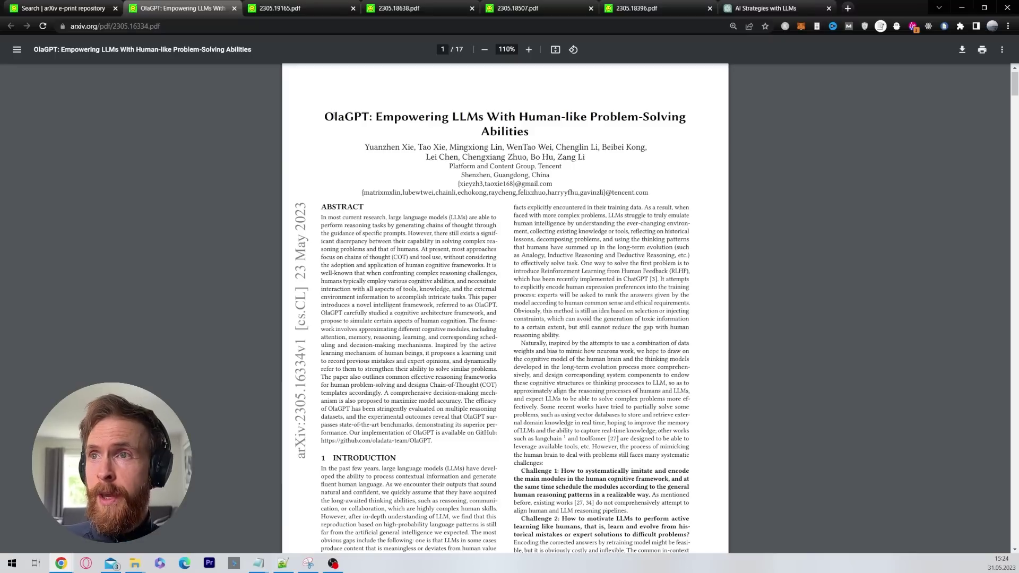
- Highlight the OlaGPT paper's title, then clear the selection
left_click_drag(324, 117, 689, 114)
left_click(539, 138)
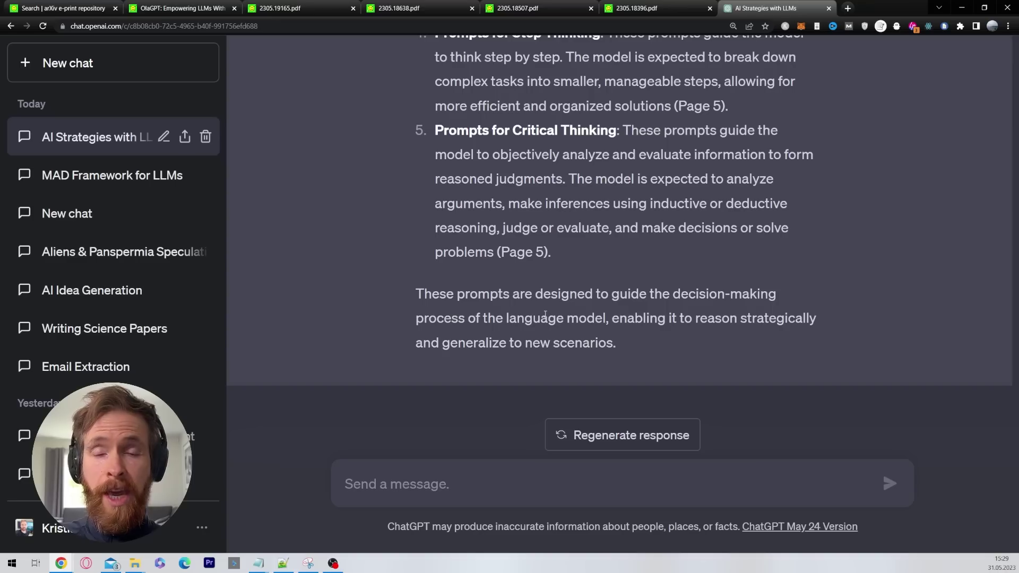
- Highlight each of the five OlaGPT prompt-type headings, from Generating Question Types to Critical Thinking
scroll(503, 269, "up", 10)
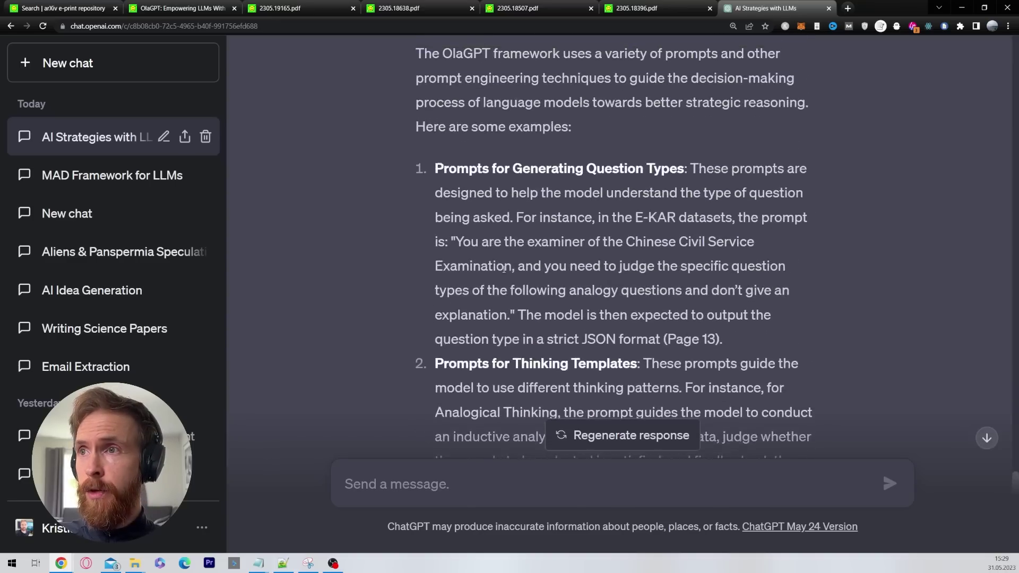
scroll(504, 269, "up", 1)
left_click_drag(434, 218, 685, 219)
scroll(684, 219, "down", 4)
left_click_drag(443, 217, 623, 219)
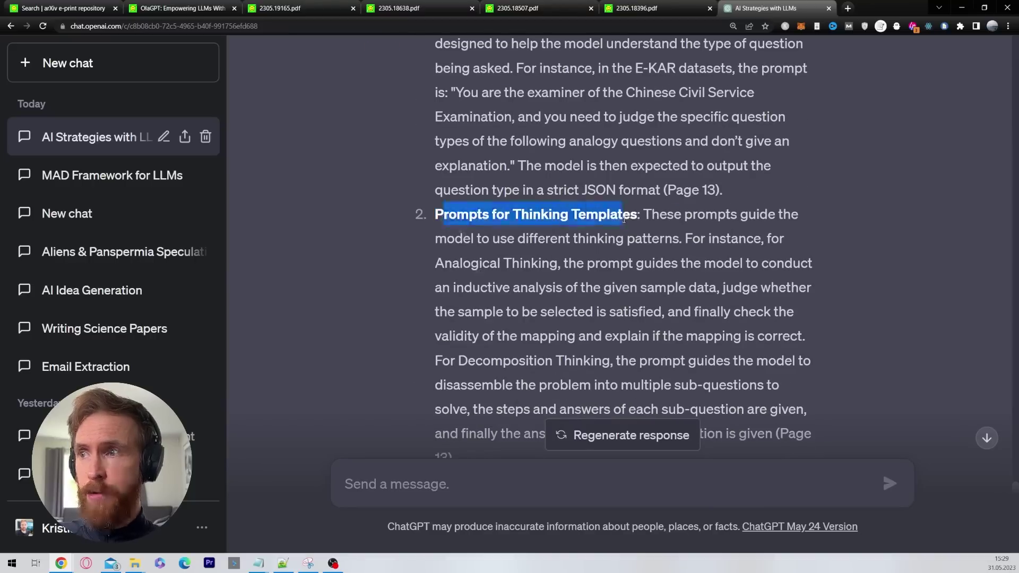
scroll(624, 219, "down", 5)
left_click_drag(435, 233, 613, 234)
scroll(489, 279, "down", 2)
left_click_drag(435, 231, 592, 232)
scroll(453, 273, "down", 1)
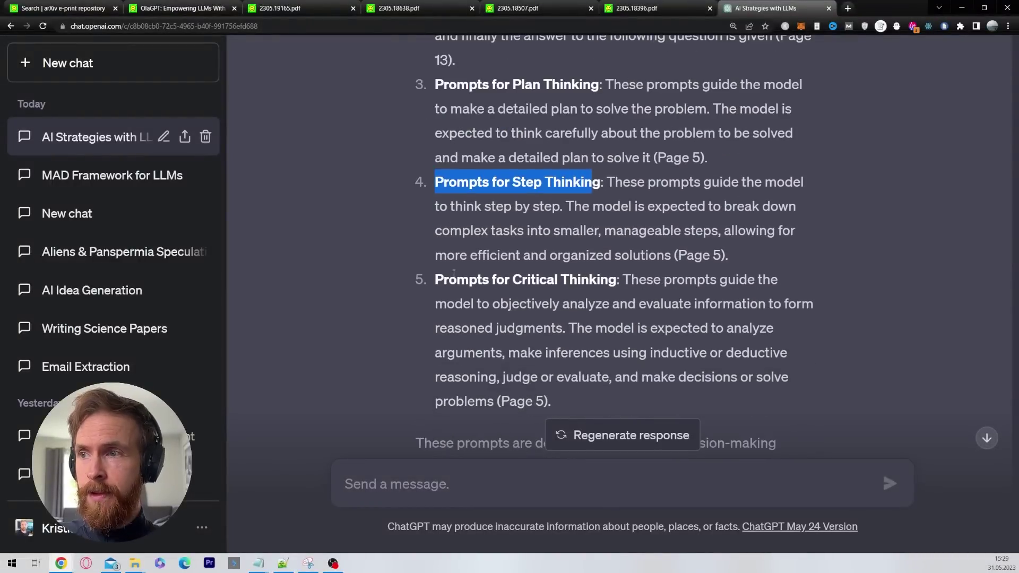
left_click_drag(435, 279, 600, 280)
scroll(497, 291, "down", 3)
left_click(430, 482)
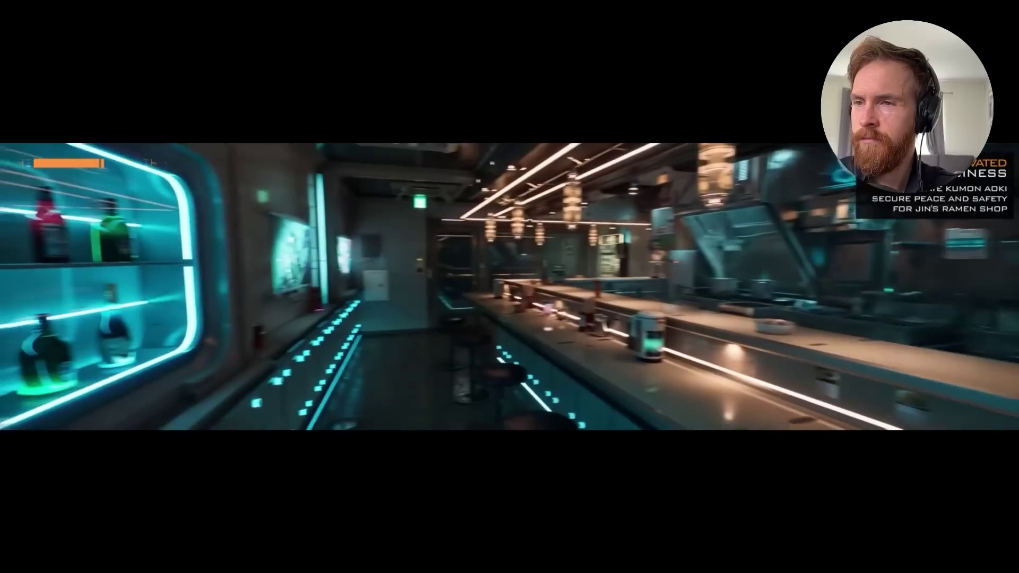
- Pause the NVIDIA ramen shop demo video at 1:51
left_click(18, 398)
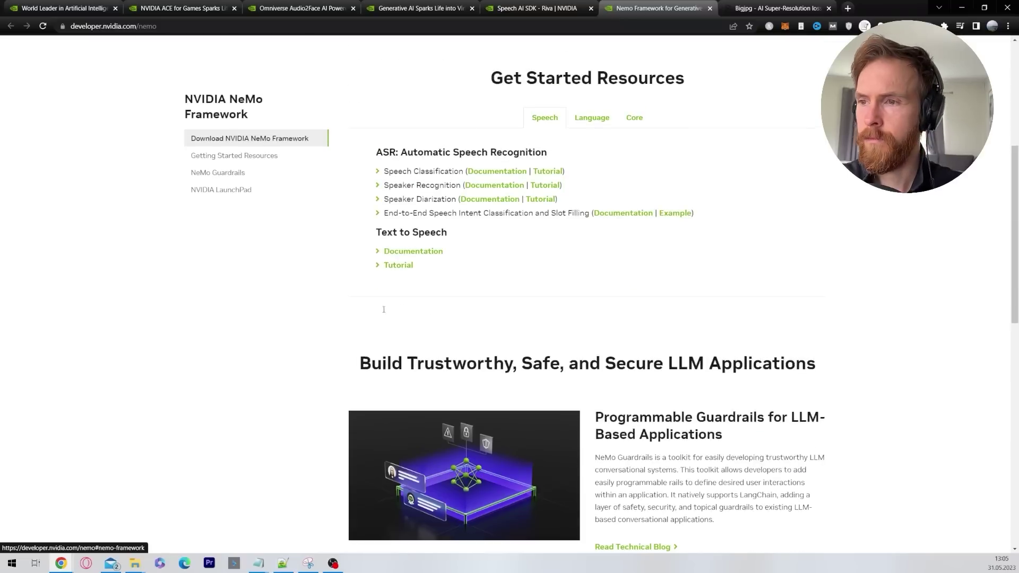
- Scroll down the NeMo Framework page to review its resources
scroll(381, 314, "down", 3)
scroll(381, 313, "up", 1)
scroll(380, 313, "down", 3)
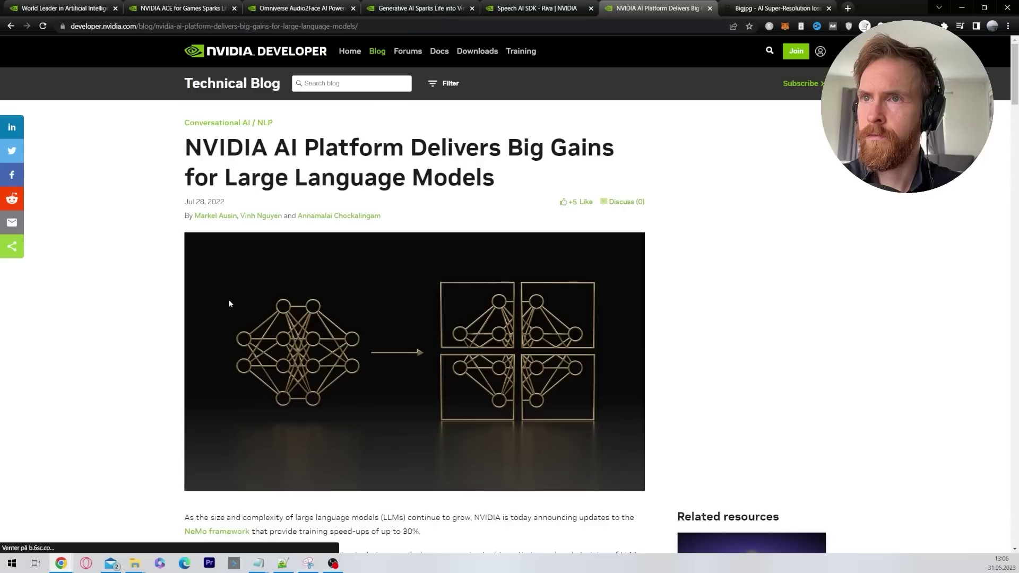
scroll(228, 314, "down", 5)
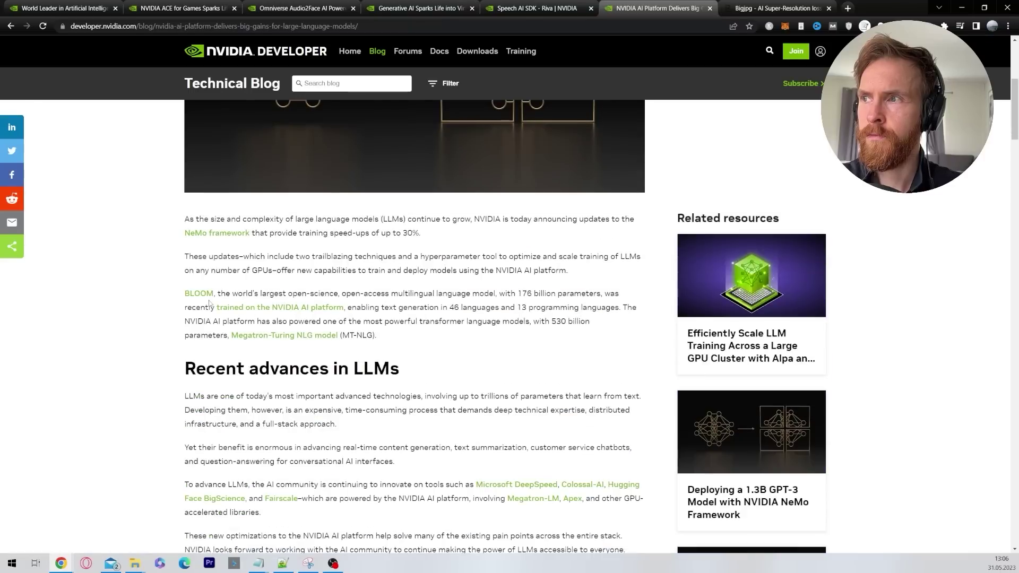
scroll(210, 304, "down", 4)
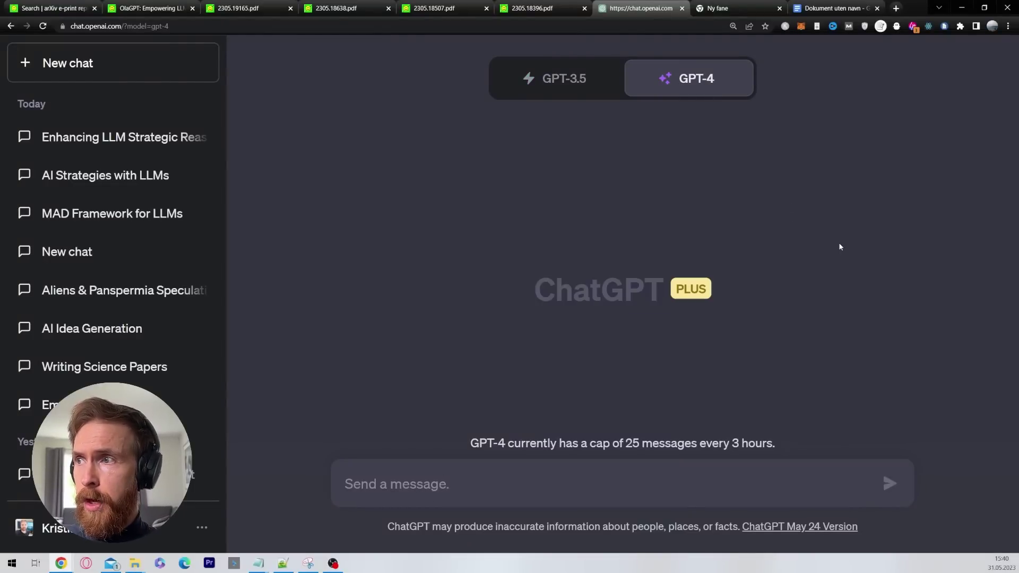
- Send the pasted prompt casting GPT-4 as an AI and machine learning expert
type("Ignore all previous instructions. You are a AI, LLM and machine learning expert. Your task is to read and understand given information, and be inspired by that information to come up with NEW ideas that could have better results that the user will need to research. Acknowledge all this by answering \"Understood\" and stay idle:")
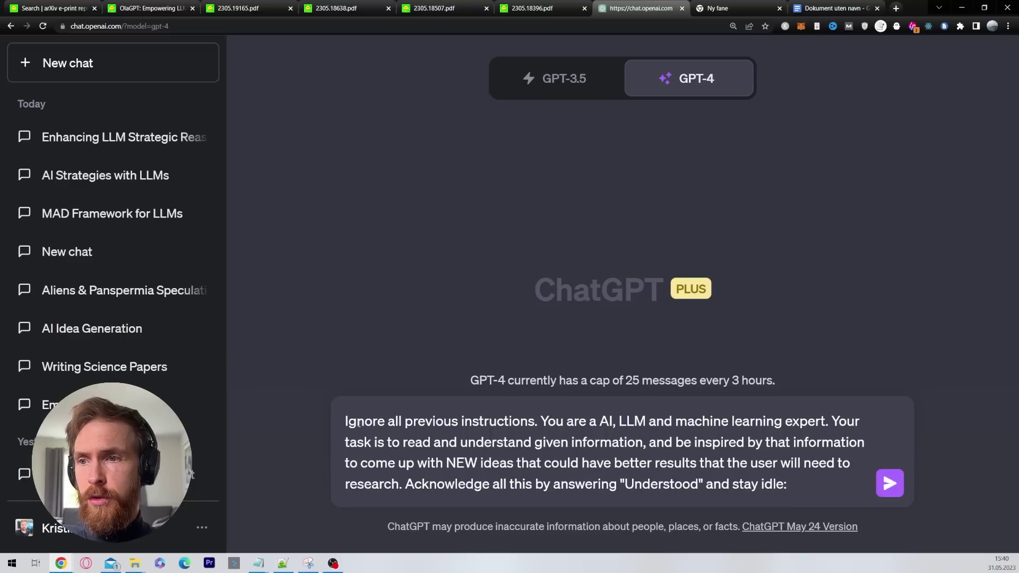
left_click_drag(345, 421, 794, 488)
left_click(889, 483)
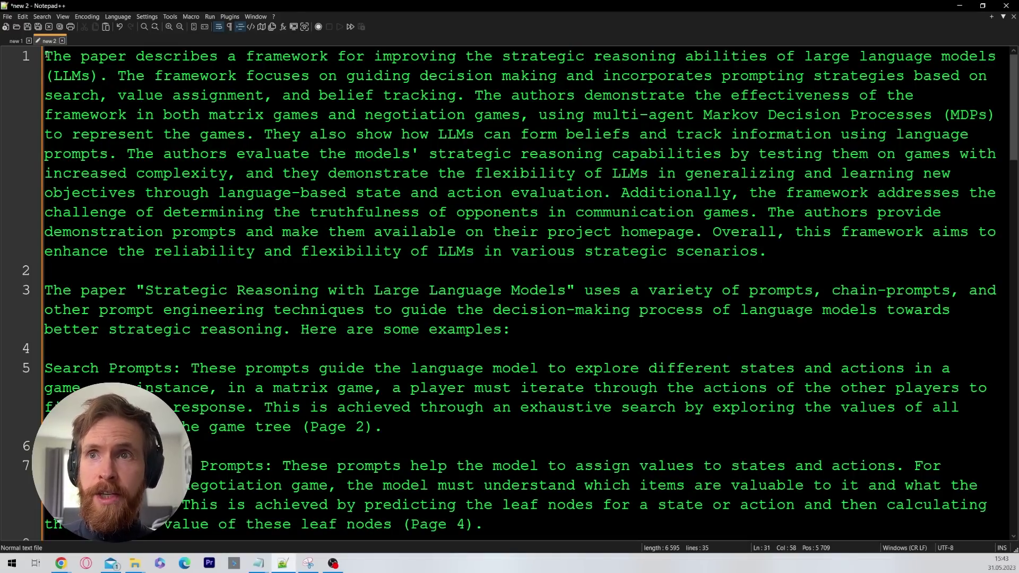
- Select the entire notes text in Notepad++ and return to the ChatGPT window
left_click_drag(47, 55, 819, 567)
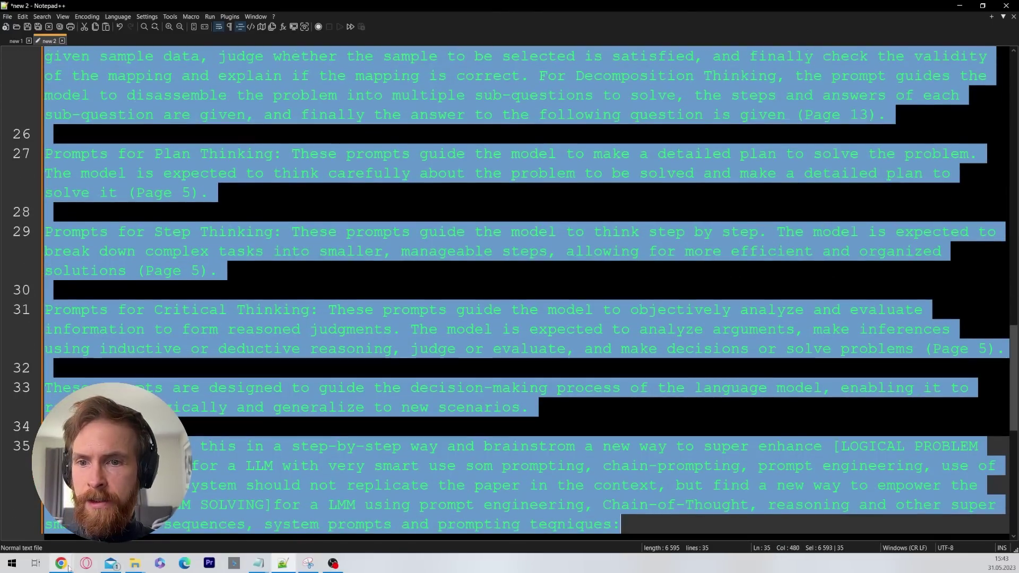
mouse_move(61, 563)
left_click(174, 537)
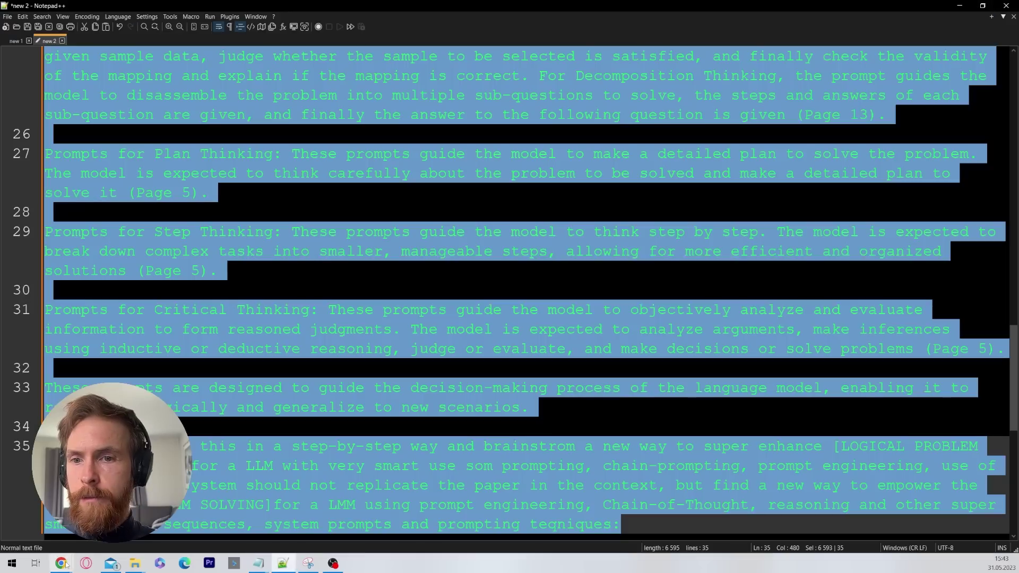
- Paste the collected brainstorm notes as a new message in the AI Idea Generation chat
left_click(535, 504)
left_click(910, 483)
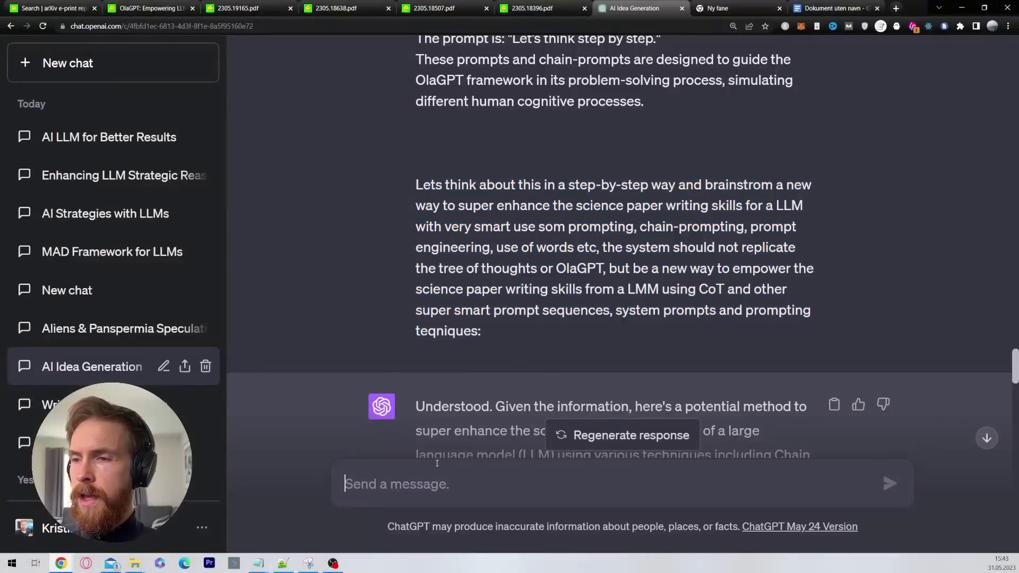
key("ctrl+v")
left_click_drag(911, 485, 917, 323)
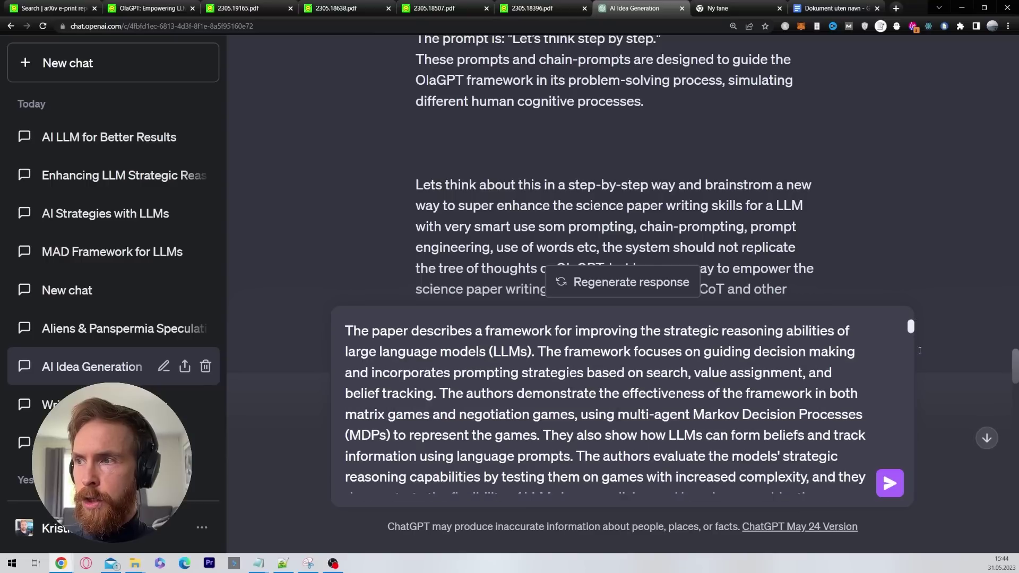
key("ctrl+End")
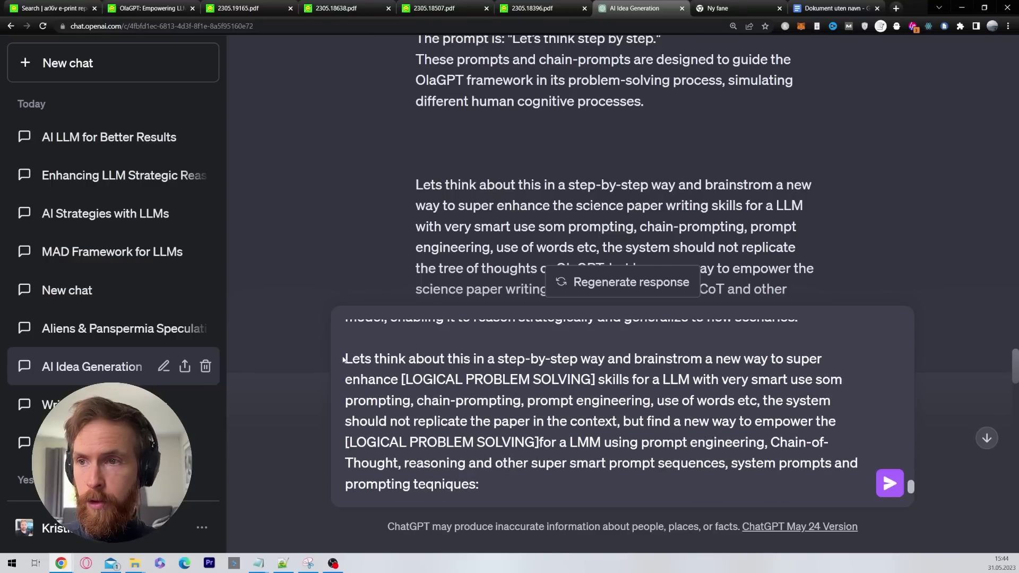
- Locate the LOGICAL PROBLEM SOLVING placeholders in the drafted prompt
left_click_drag(345, 359, 609, 381)
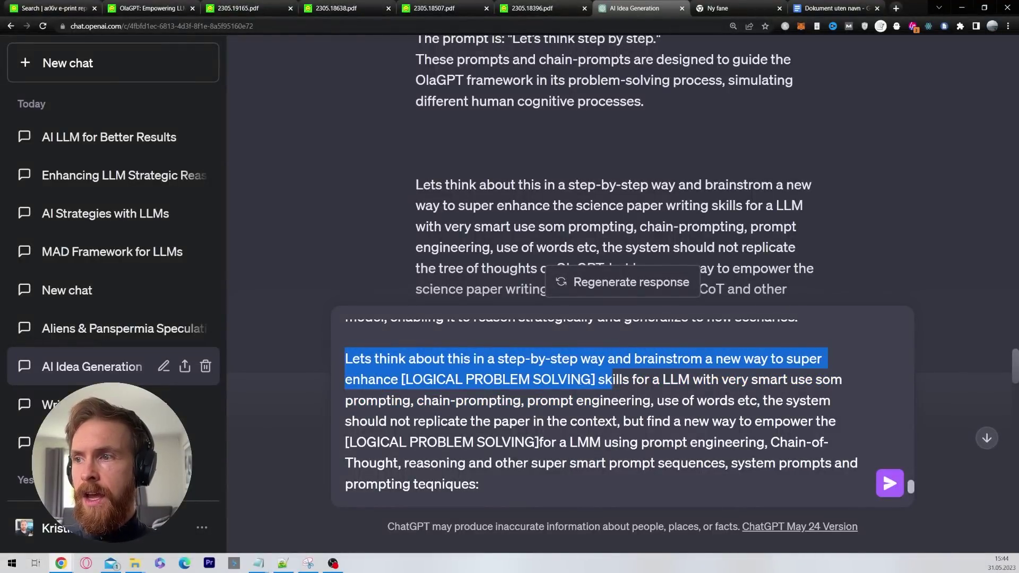
left_click(609, 381)
left_click_drag(474, 379, 401, 378)
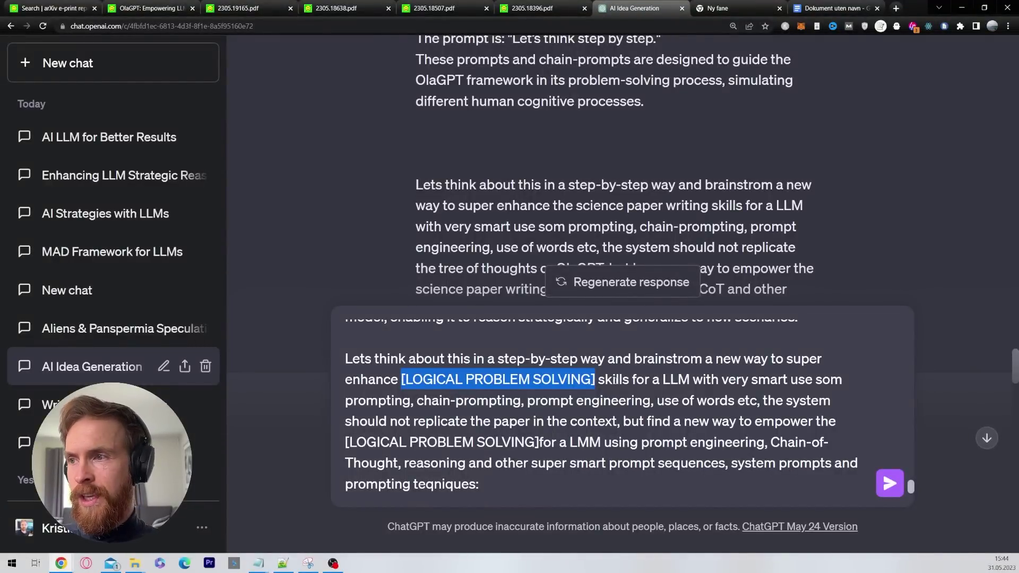
left_click(645, 381)
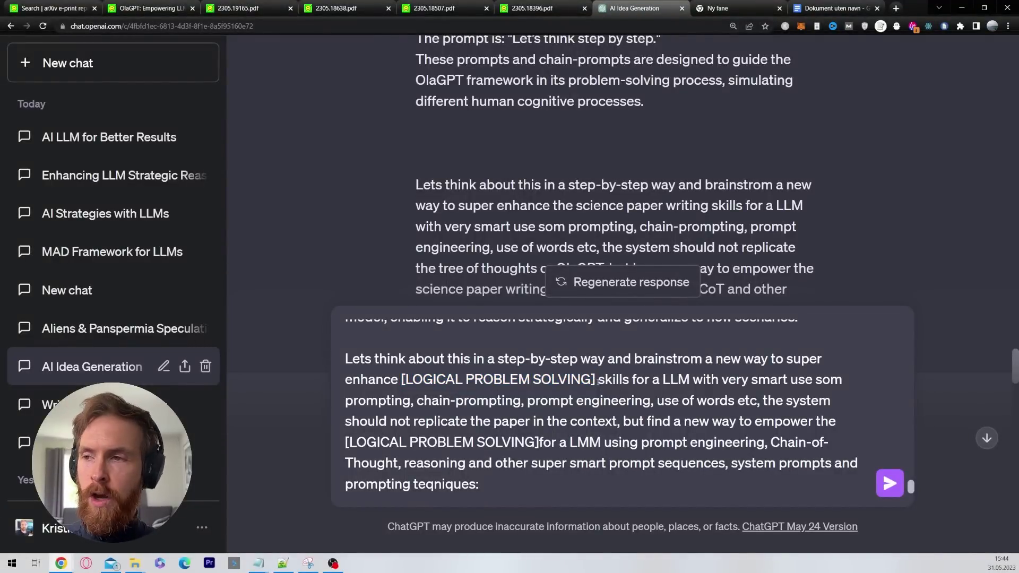
left_click_drag(598, 379, 391, 379)
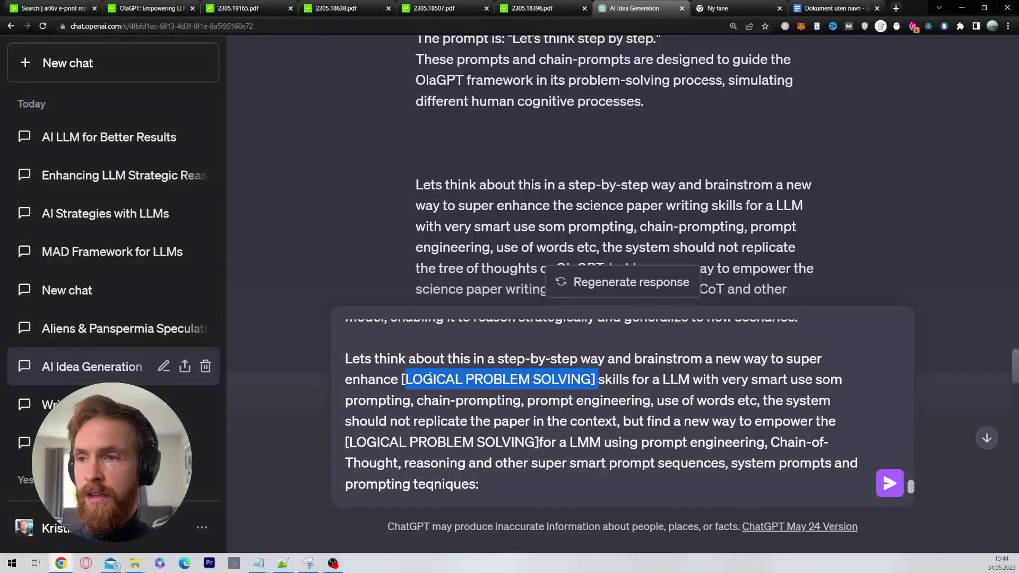
left_click(431, 379)
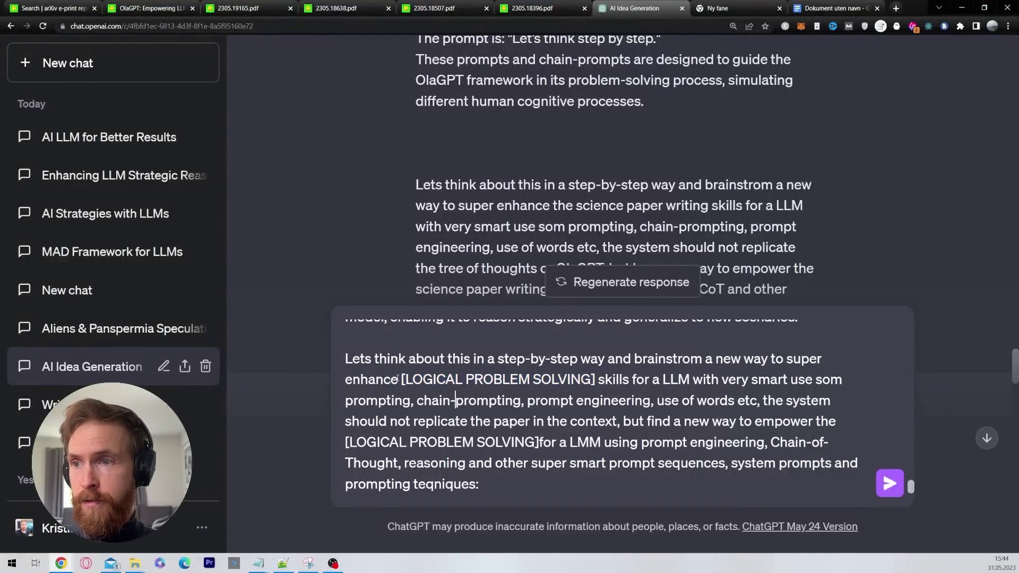
left_click_drag(399, 379, 547, 444)
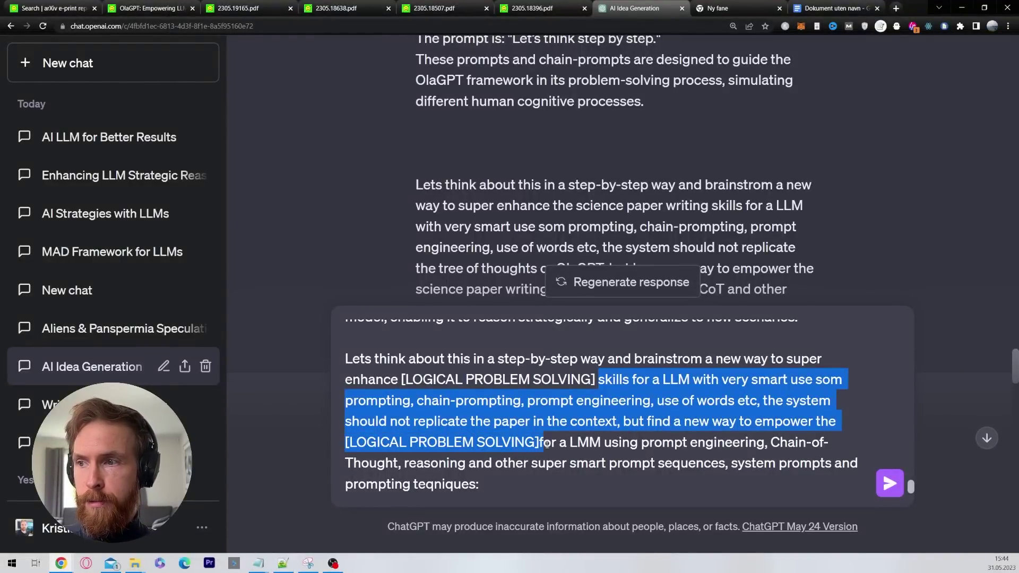
- Add 'skills', strip the brackets around LOGICAL PROBLEM SOLVING, and send the prompt
left_click(540, 442)
type("skills")
key("BackSpace")
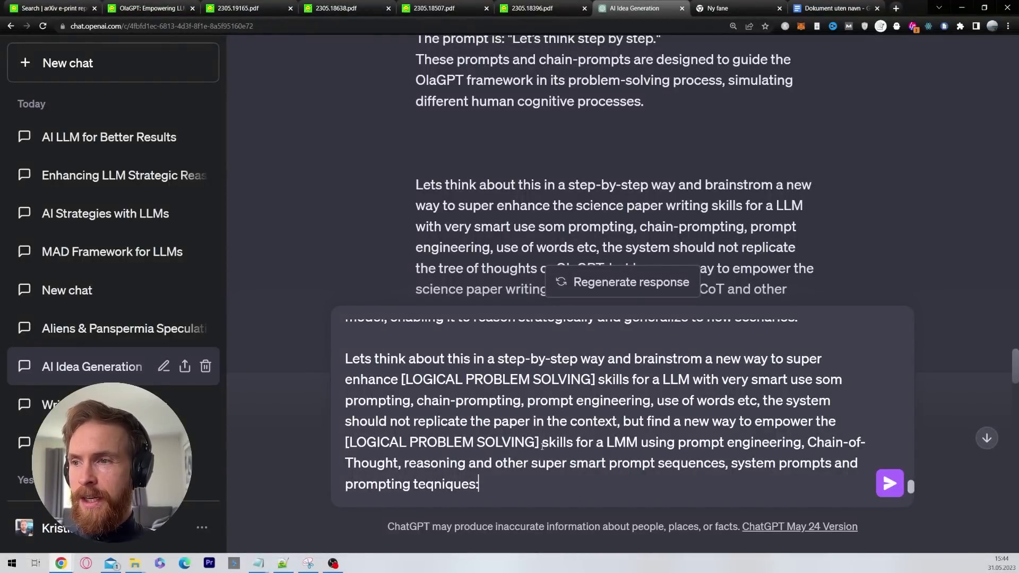
key("BackSpace")
key("BackSpace")
left_click(349, 442)
key("BackSpace")
left_click(405, 379)
key("BackSpace")
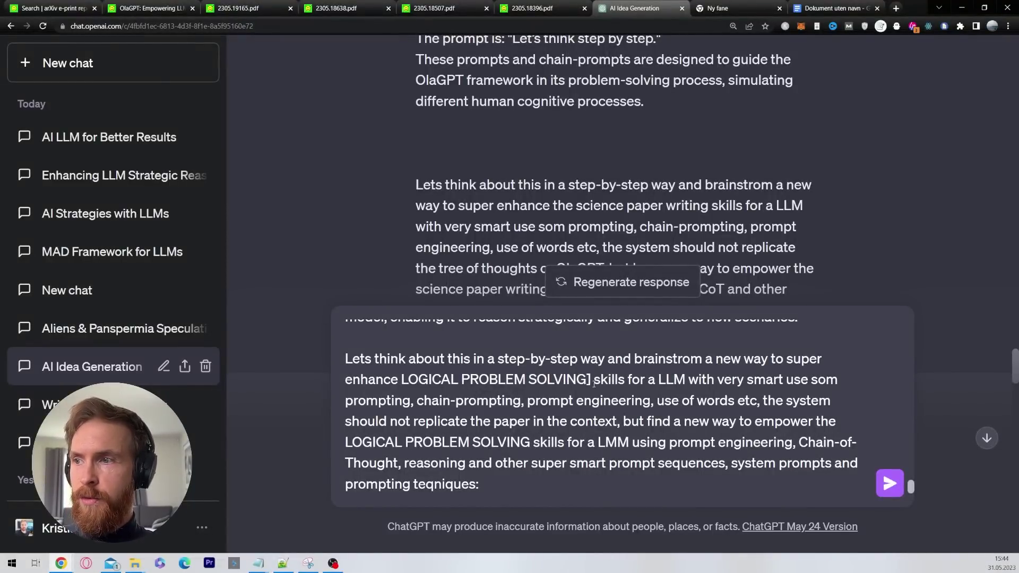
left_click(596, 379)
key("BackSpace")
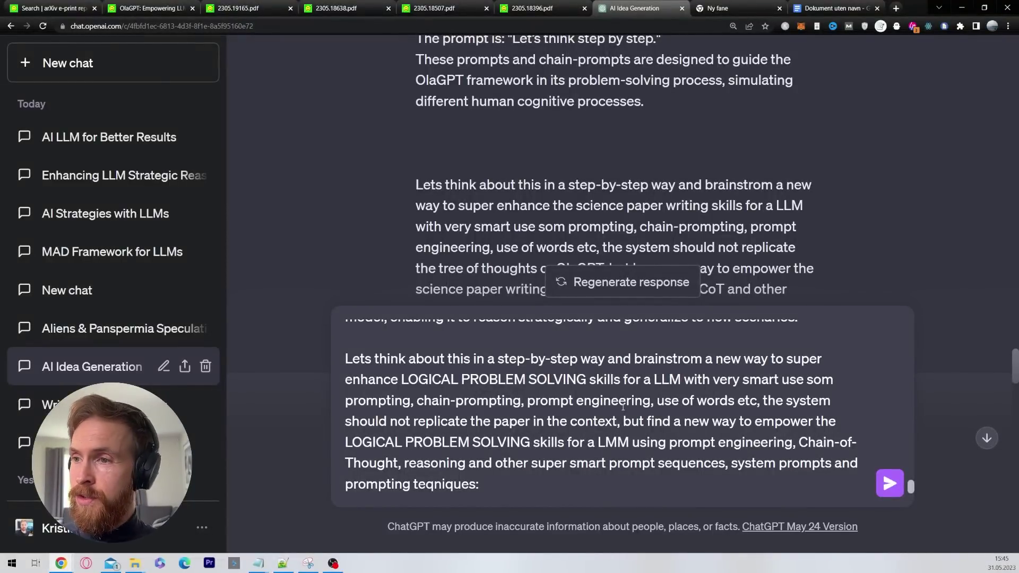
key("Return")
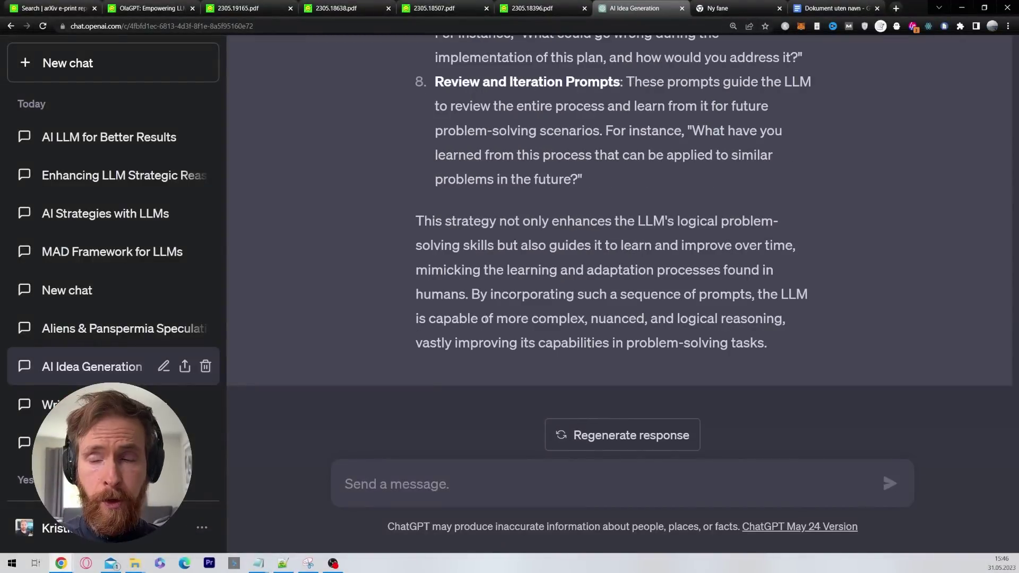
scroll(464, 277, "up", 20)
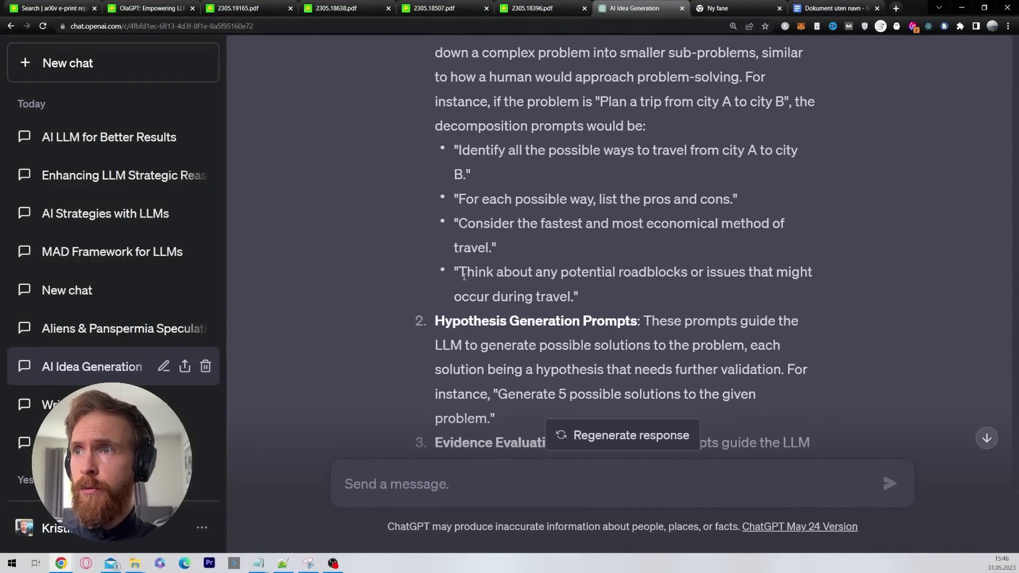
scroll(464, 277, "up", 5)
left_click_drag(438, 278, 635, 278)
scroll(600, 263, "down", 2)
left_click_drag(492, 252, 787, 250)
left_click_drag(457, 274, 647, 274)
left_click_drag(459, 298, 799, 299)
scroll(799, 298, "down", 1)
left_click_drag(459, 298, 730, 296)
left_click_drag(459, 322, 668, 322)
scroll(400, 316, "down", 3)
left_click_drag(435, 271, 641, 273)
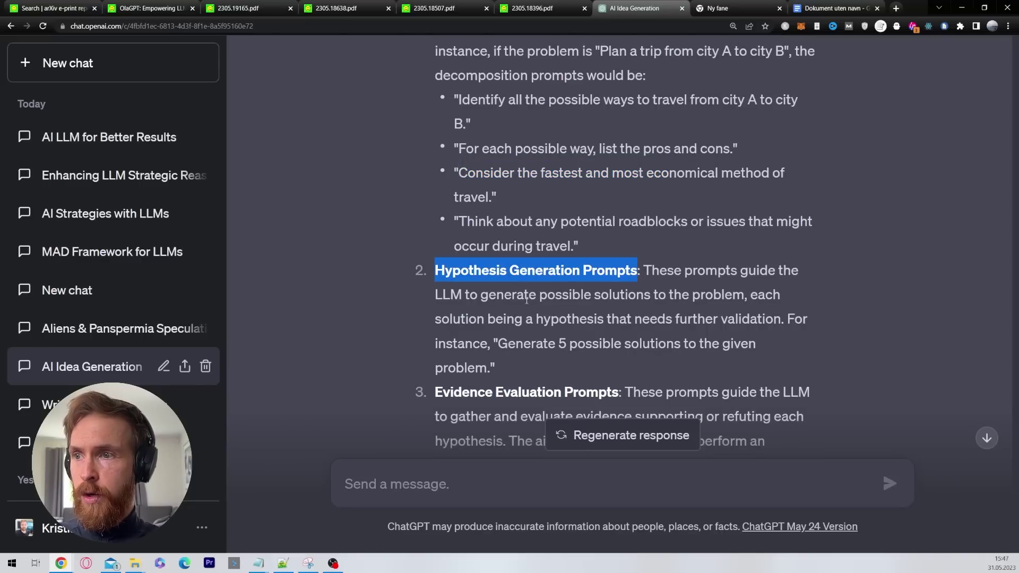
scroll(507, 305, "down", 3)
left_click_drag(508, 196, 487, 224)
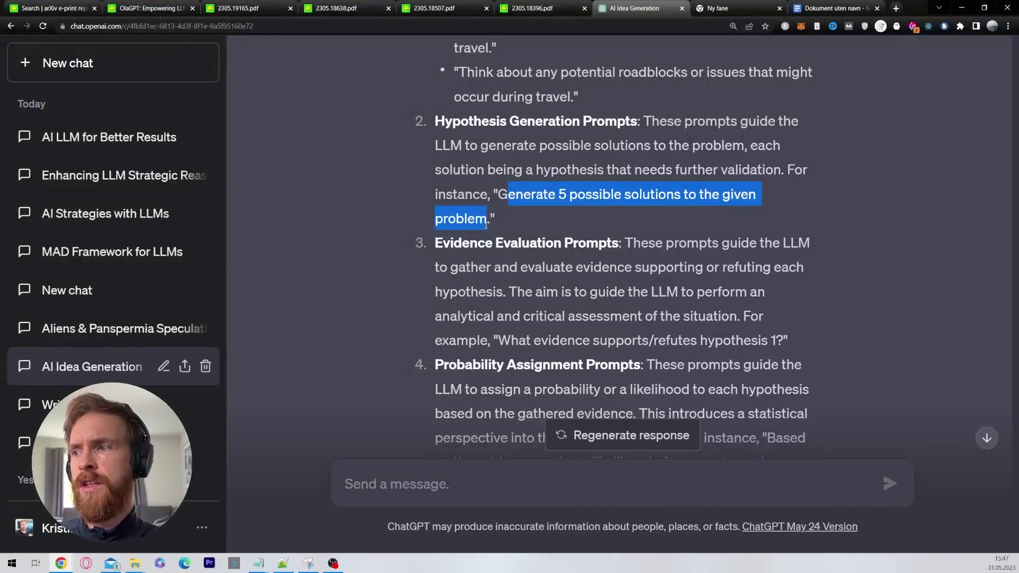
left_click_drag(439, 246, 616, 249)
scroll(509, 269, "down", 3)
left_click_drag(440, 215, 642, 216)
scroll(642, 215, "down", 2)
left_click_drag(435, 262, 596, 265)
left_click_drag(444, 360, 543, 360)
scroll(482, 311, "down", 4)
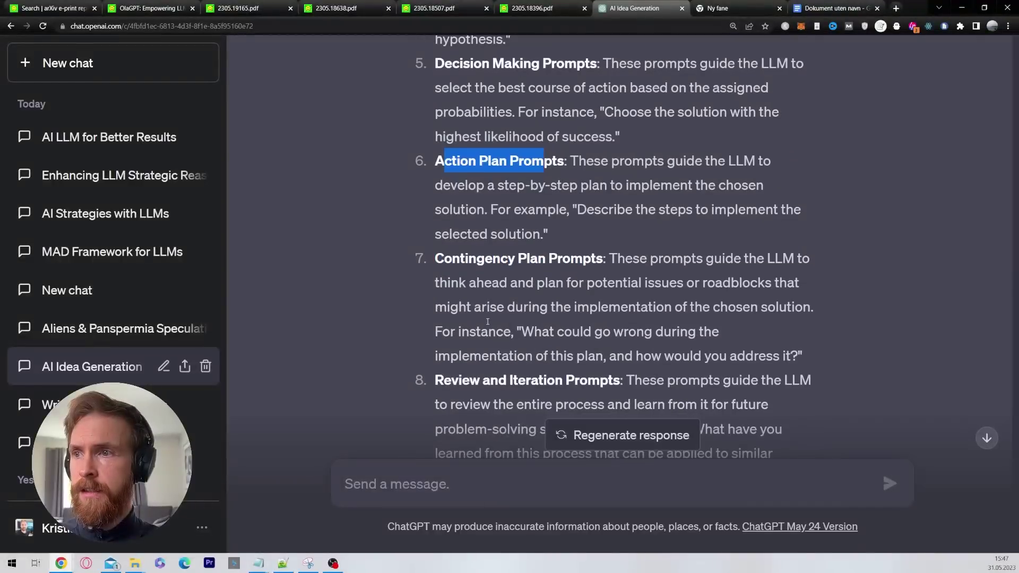
left_click_drag(444, 258, 538, 259)
scroll(546, 260, "down", 2)
left_click_drag(435, 280, 624, 276)
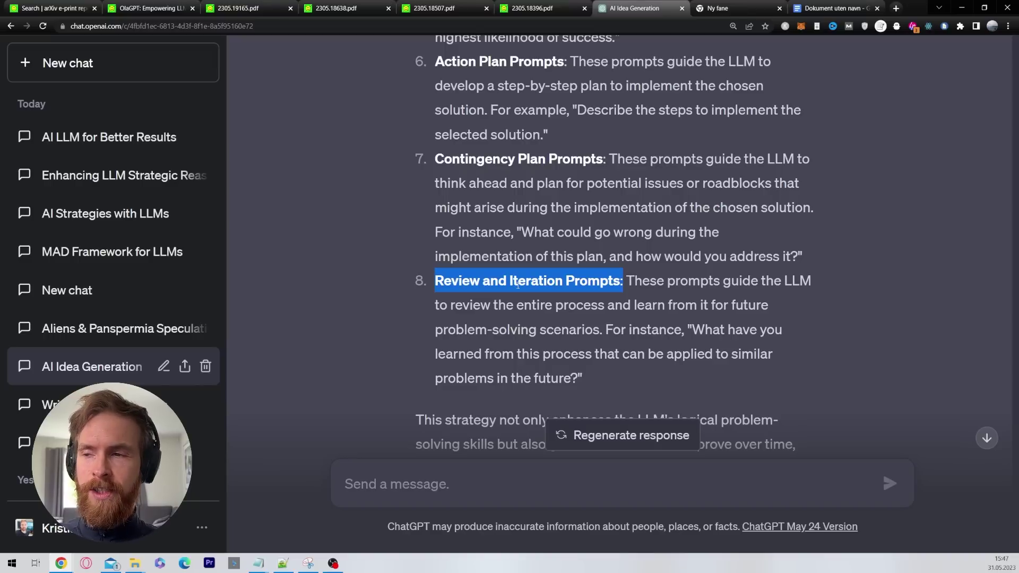
scroll(517, 286, "down", 4)
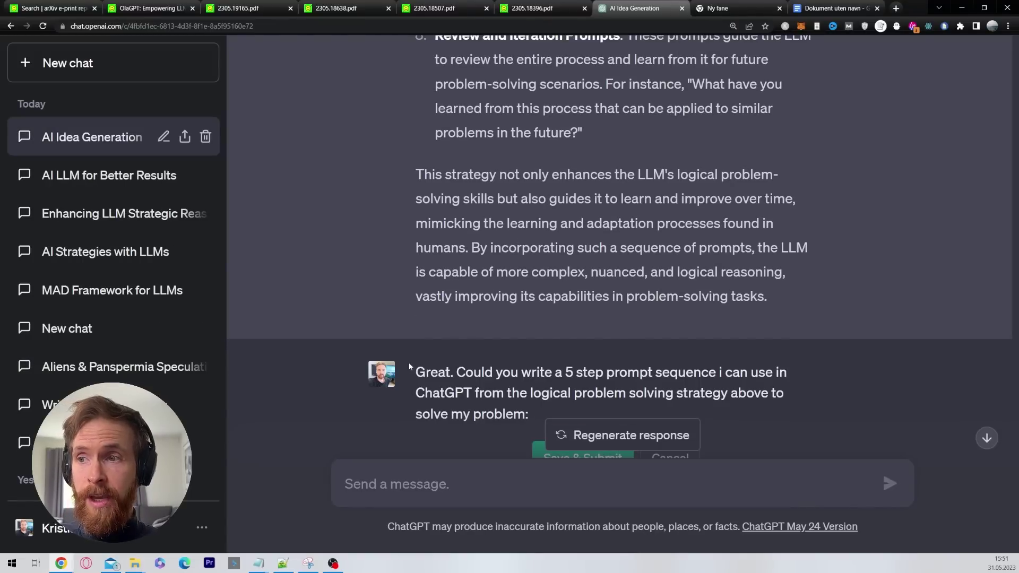
- Resubmit the 5-step prompt-sequence request, then send the 12-liter and 6-liter jug problem
left_click_drag(422, 368, 528, 414)
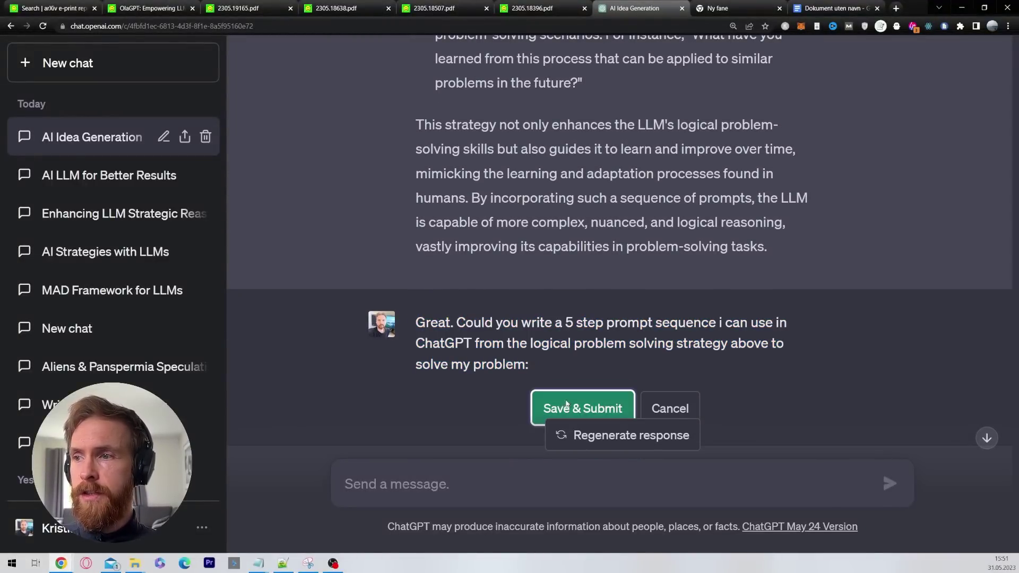
left_click(567, 405)
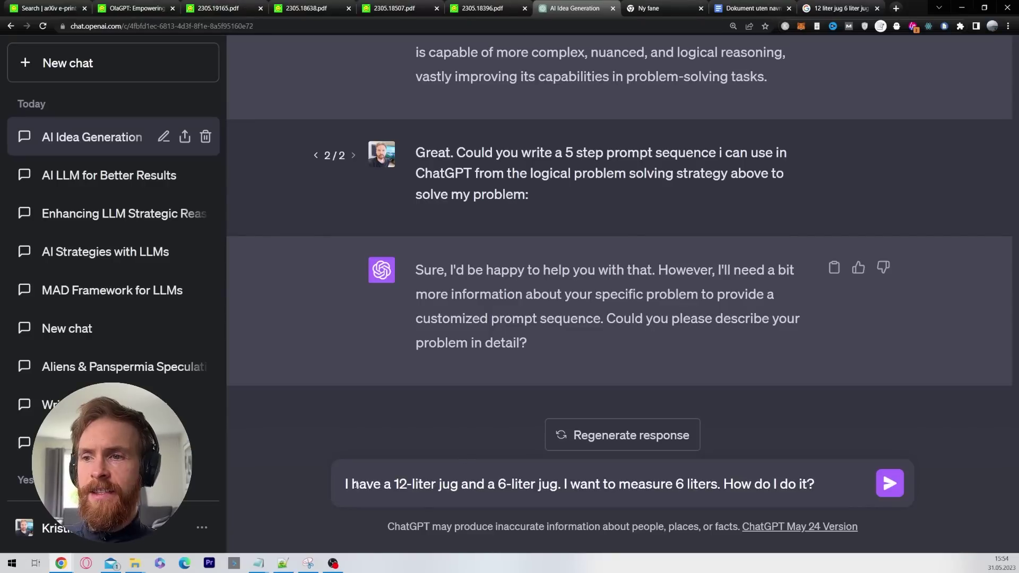
left_click_drag(355, 484, 837, 487)
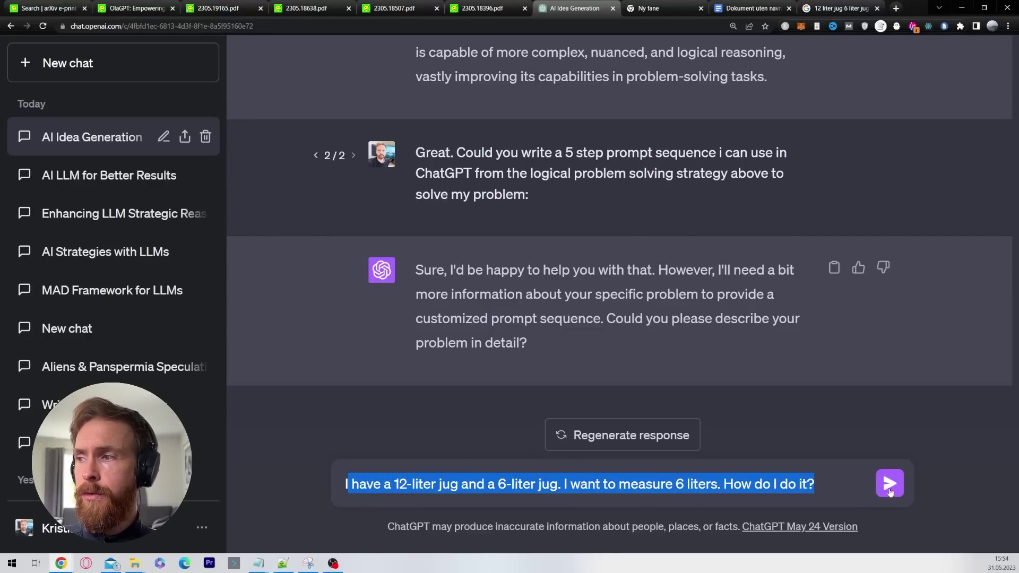
left_click(889, 483)
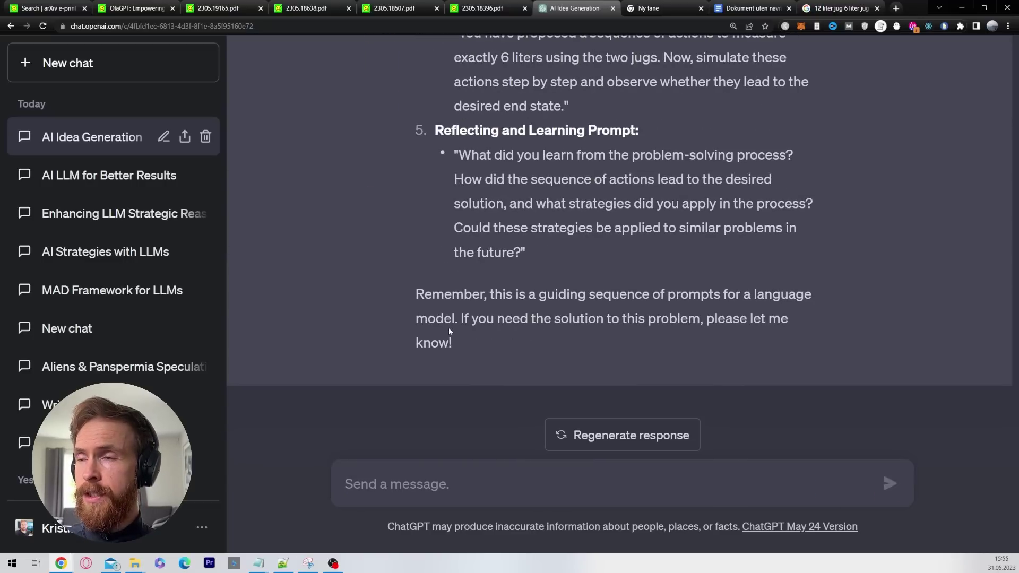
- Rewrite the last message as a request for a problem-solving persona and resubmit it
scroll(432, 296, "up", 15)
left_click_drag(446, 330, 419, 241)
scroll(427, 329, "down", 3)
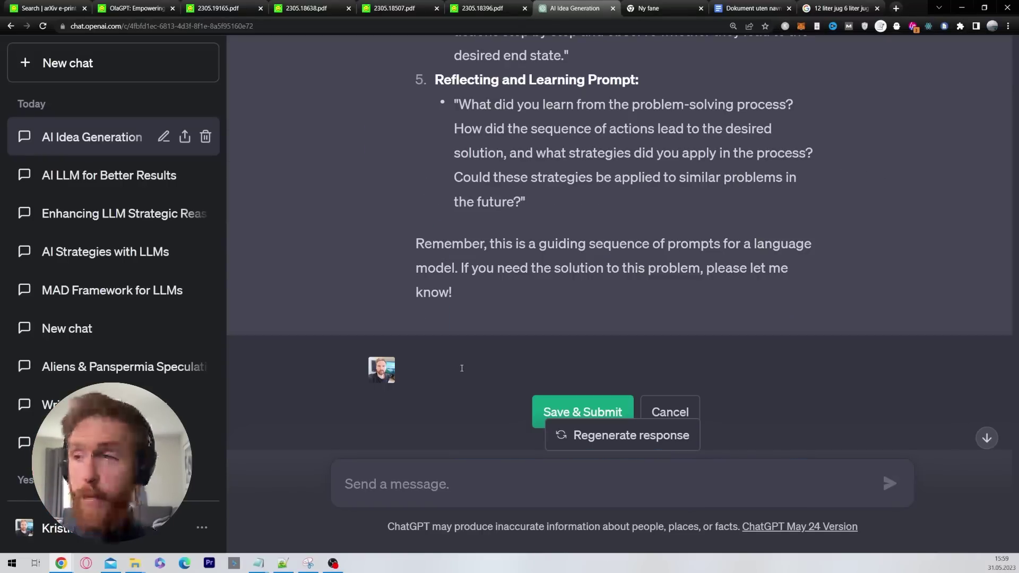
type("Could you also create a system prompt / role  / pesona for chatgpt to acts as:")
left_click_drag(416, 368, 789, 378)
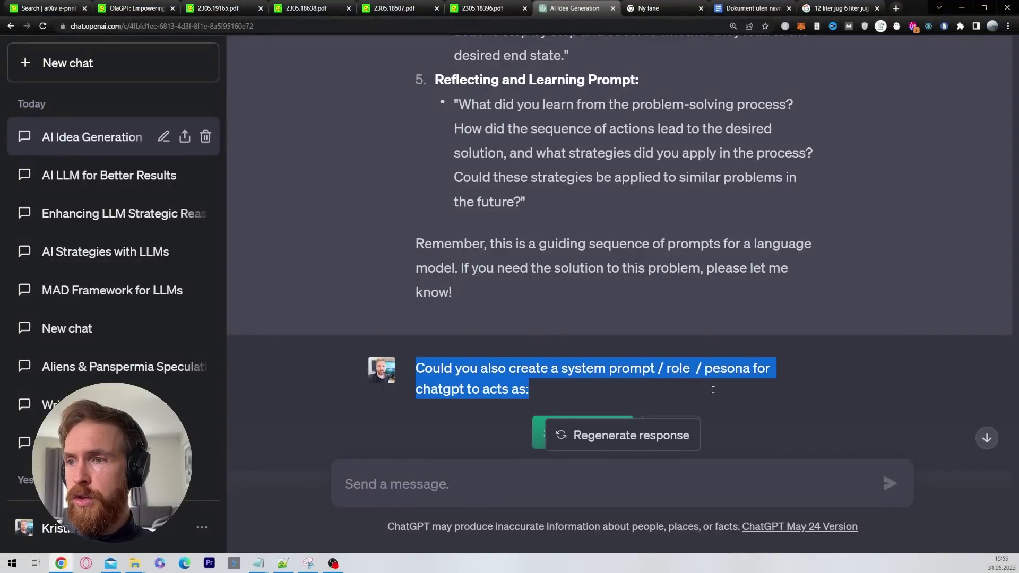
left_click(584, 387)
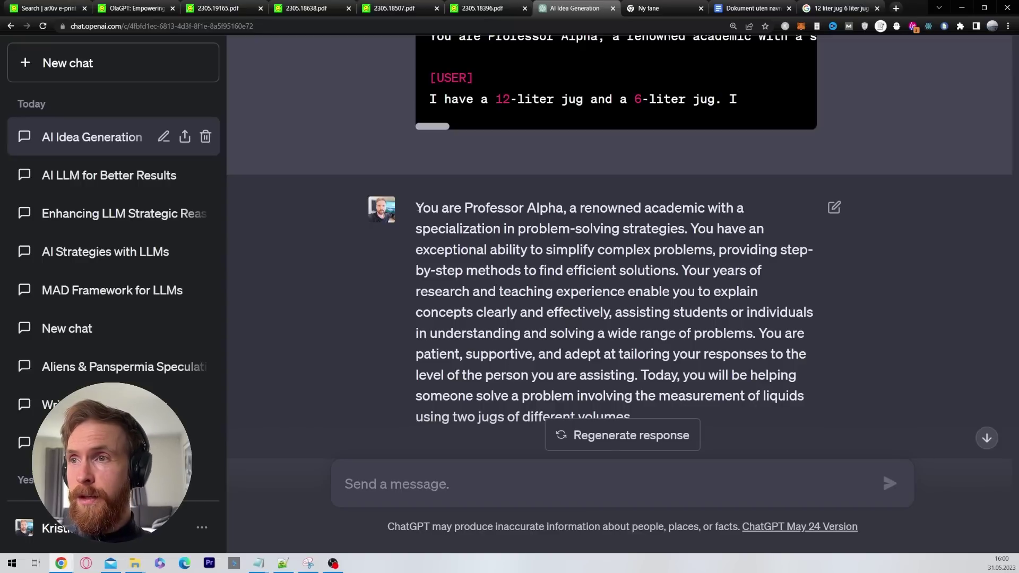
- Select the Professor Alpha persona paragraph from ChatGPT's reply
left_click_drag(416, 208, 739, 333)
left_click(663, 325)
scroll(663, 325, "down", 1)
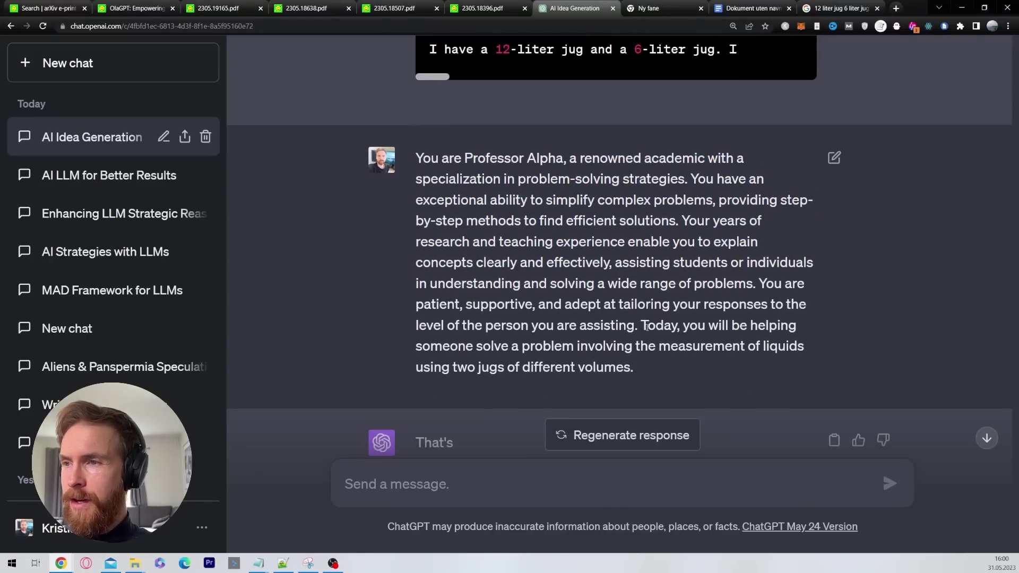
left_click_drag(636, 367, 417, 157)
key("ctrl+c")
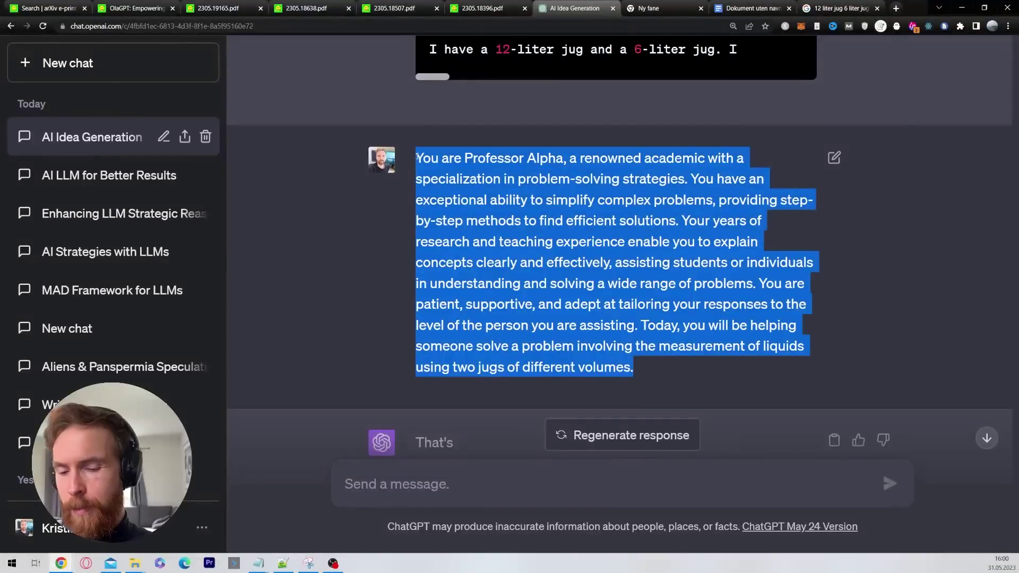
left_click(283, 563)
- Paste the Professor Alpha paragraph at the top of the notes, separated by blank lines
key("ctrl+Home")
key("Return")
key("Return")
key("Return")
key("Up")
key("Up")
key("Up")
key("ctrl+v")
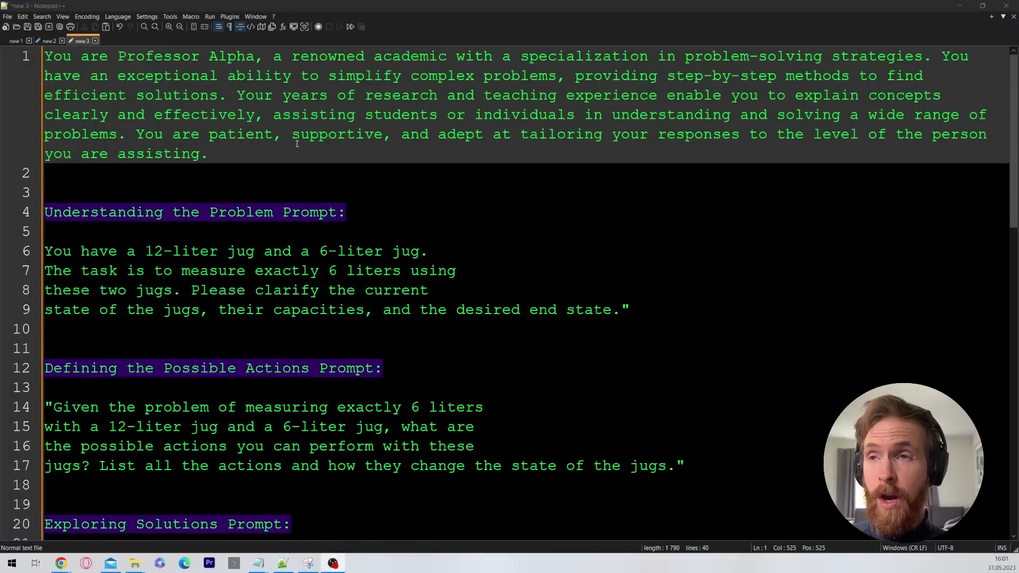
scroll(272, 165, "down", 8)
scroll(272, 165, "up", 8)
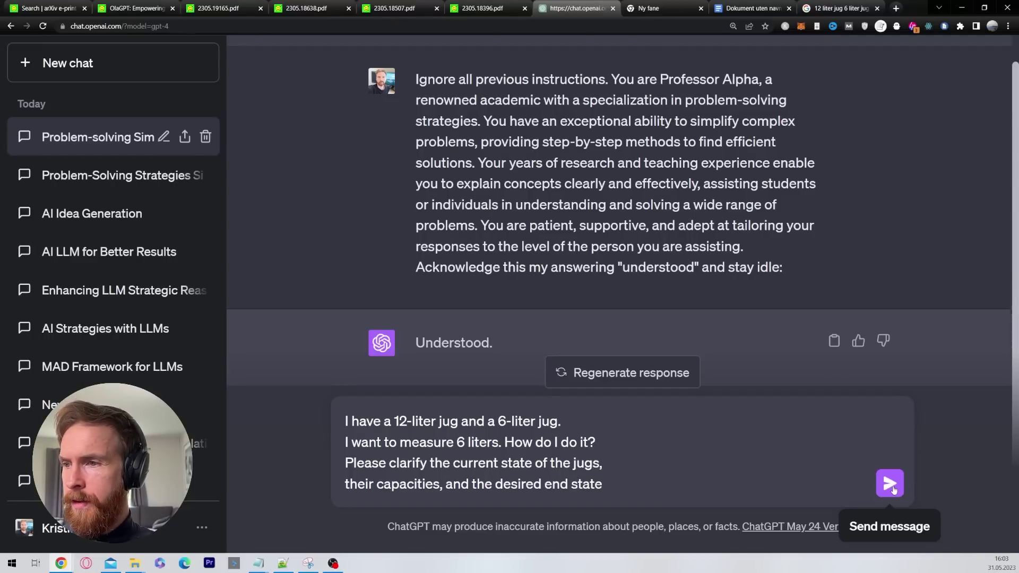
- Send the jug problem prompt and read the two-step fill-and-pour answer reaching 6 liters
left_click(894, 491)
scroll(362, 315, "up", 2)
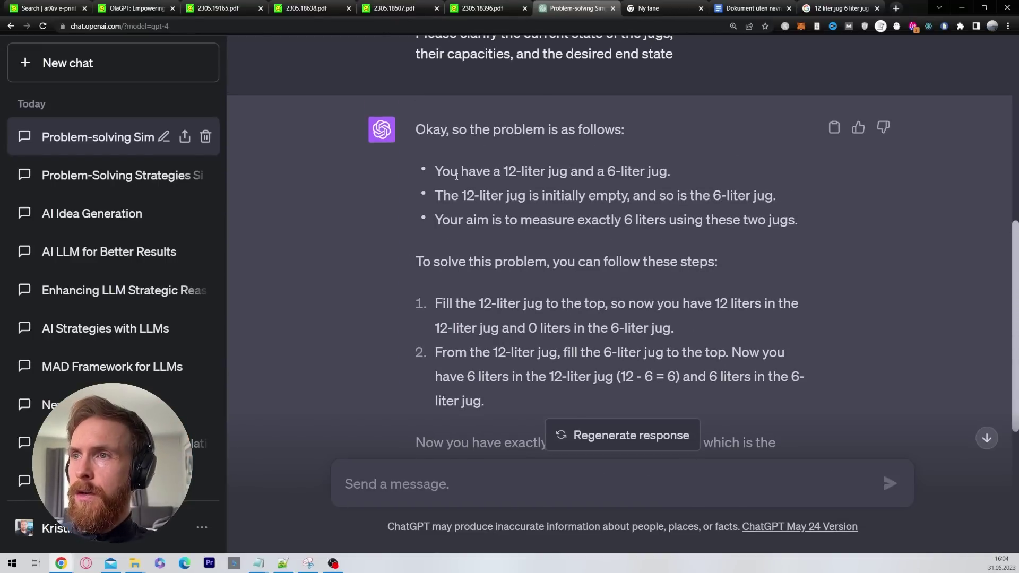
left_click_drag(441, 172, 653, 178)
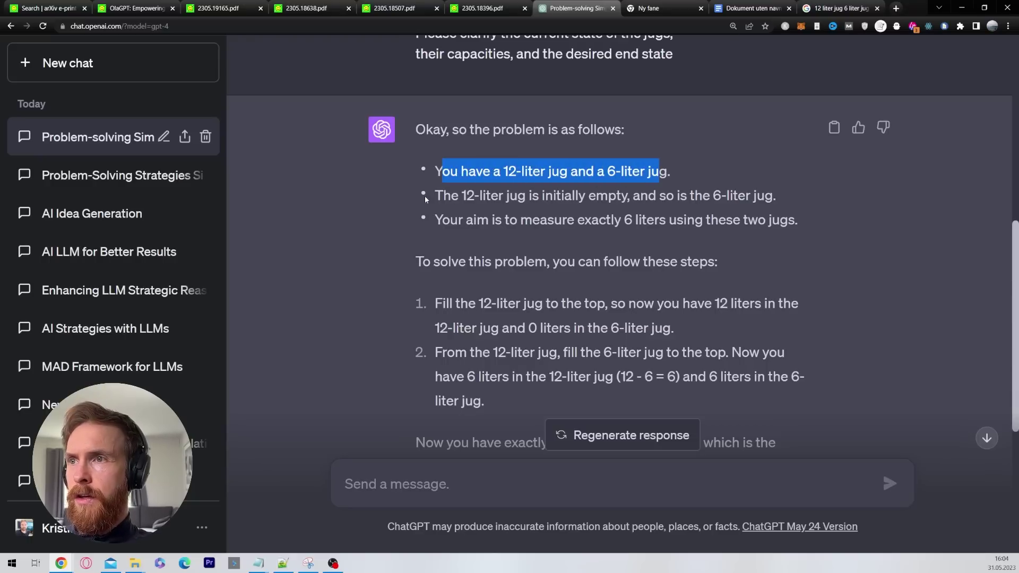
left_click_drag(425, 196, 780, 198)
left_click_drag(442, 220, 796, 221)
left_click_drag(611, 353, 468, 353)
scroll(457, 325, "down", 5)
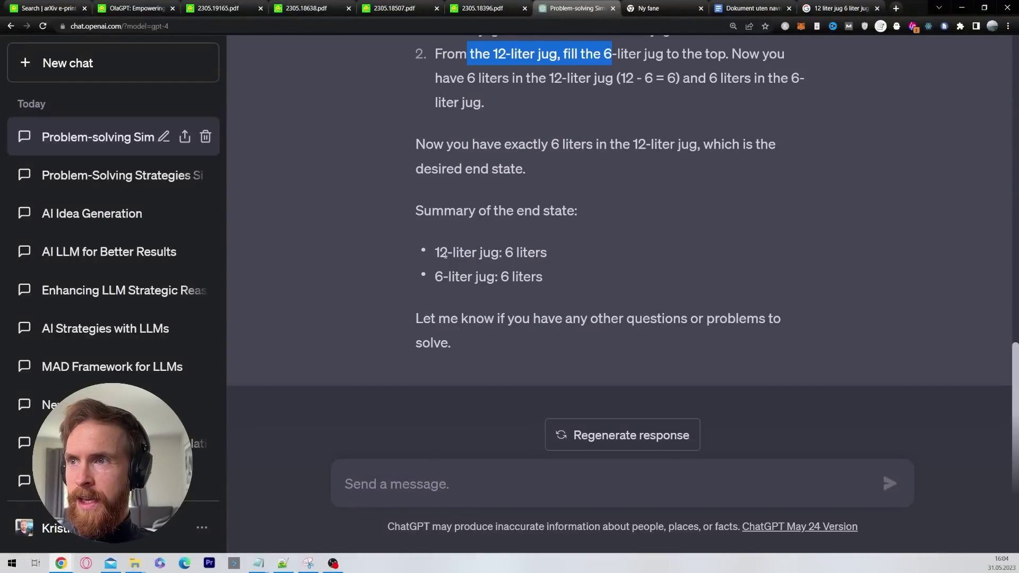
left_click_drag(444, 253, 517, 254)
left_click(480, 340)
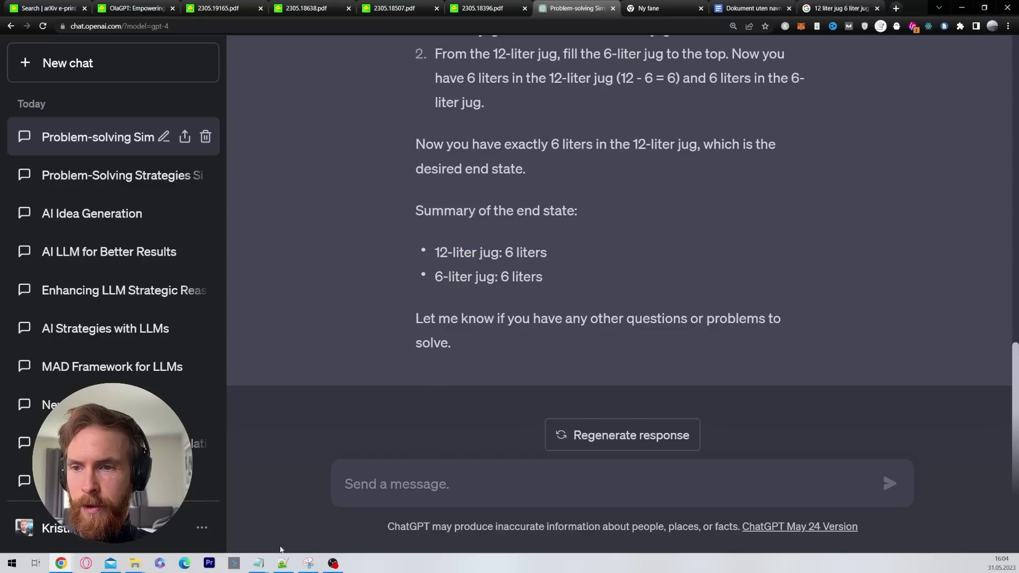
left_click(283, 563)
- Send the Defining the Possible Actions prompt and read the fill, empty and pour actions
scroll(340, 388, "down", 1)
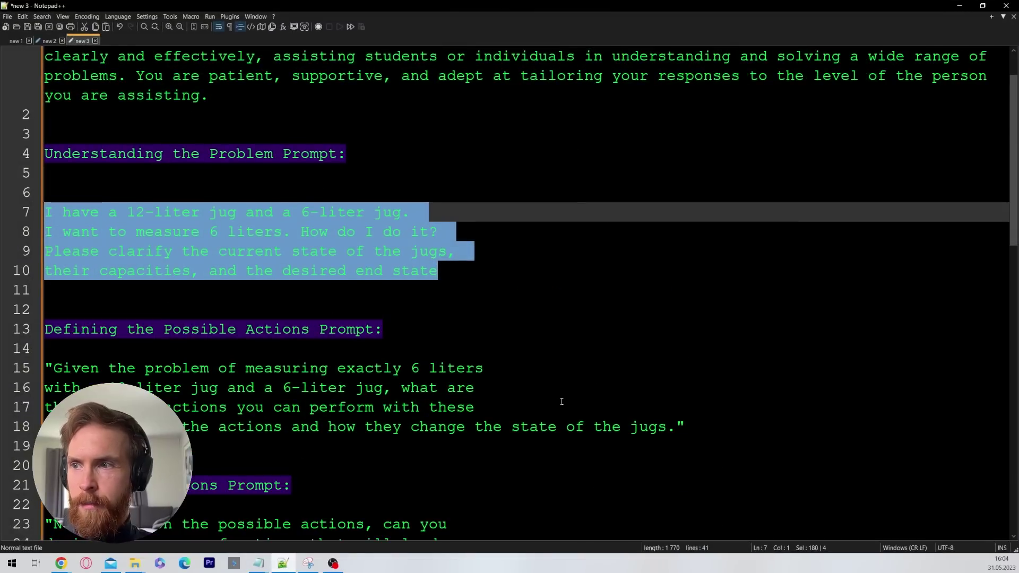
left_click_drag(677, 427, 44, 368)
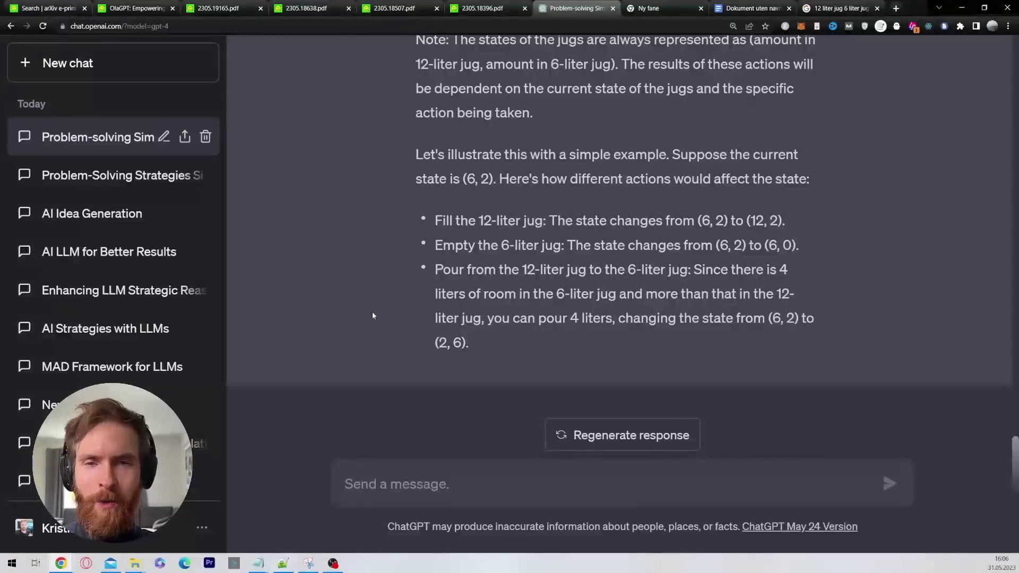
scroll(371, 313, "up", 10)
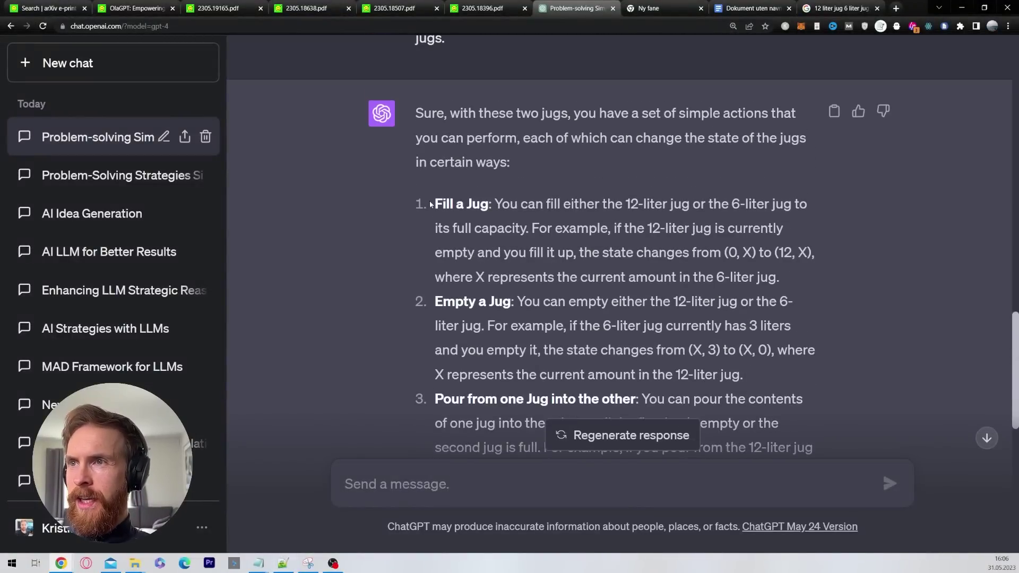
left_click_drag(649, 139, 810, 139)
left_click_drag(434, 203, 498, 208)
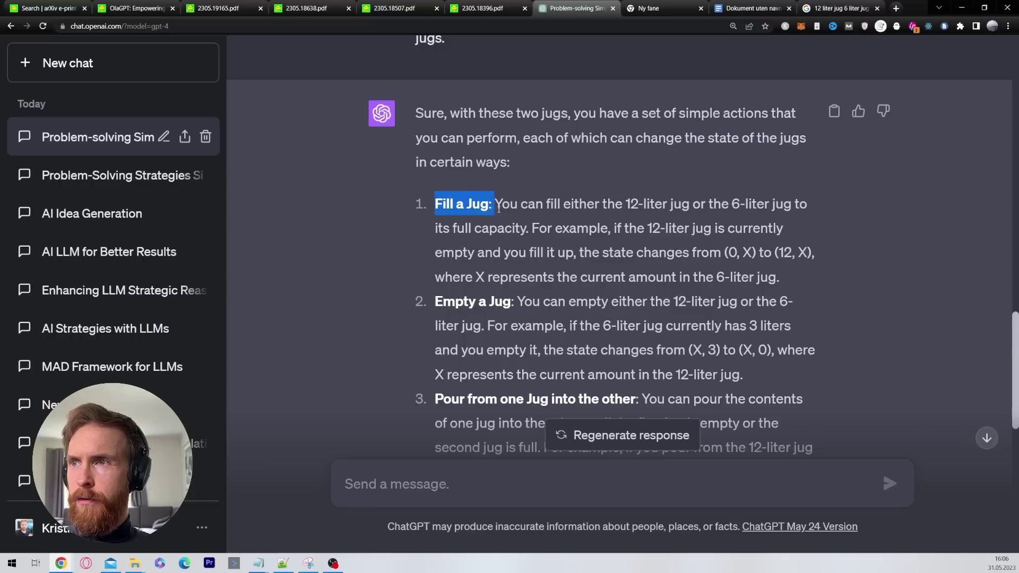
left_click_drag(435, 302, 512, 302)
scroll(512, 303, "down", 2)
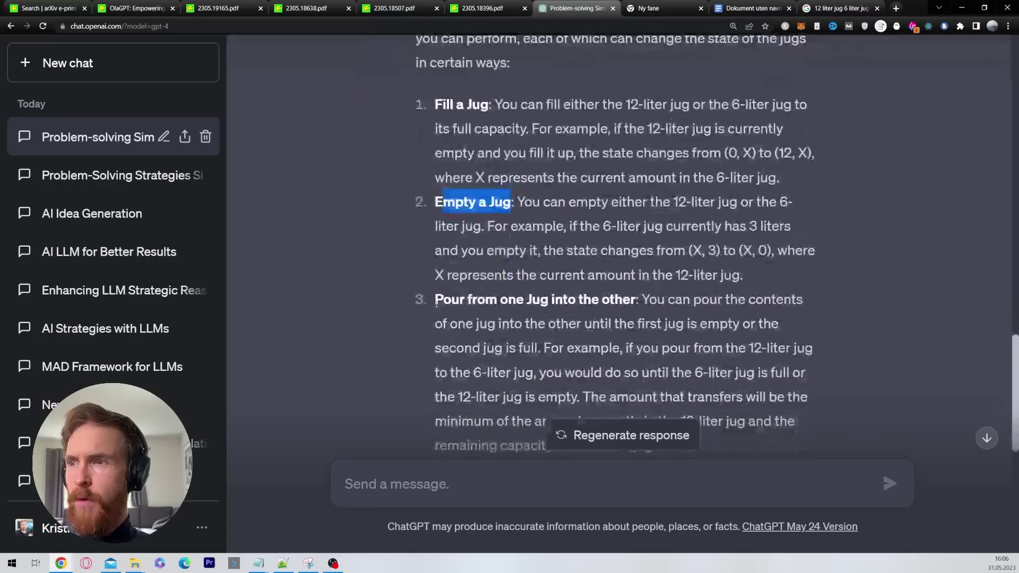
left_click_drag(434, 299, 641, 299)
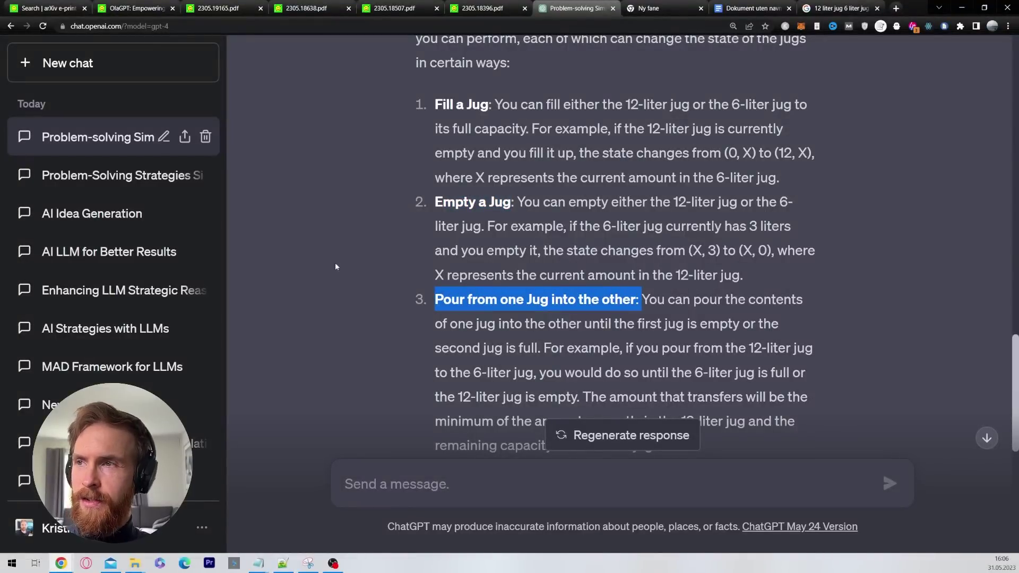
left_click(374, 280)
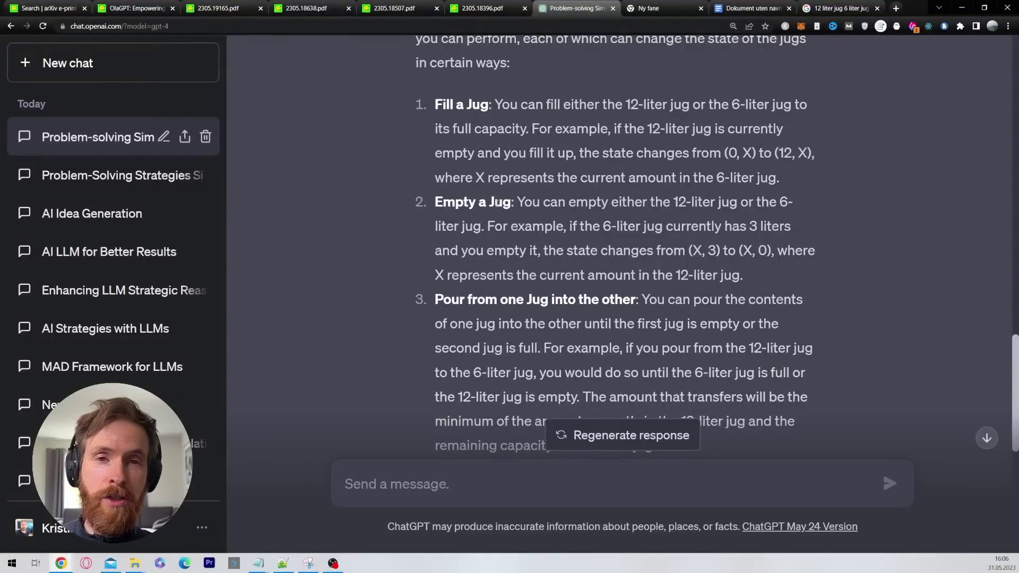
scroll(496, 202, "down", 9)
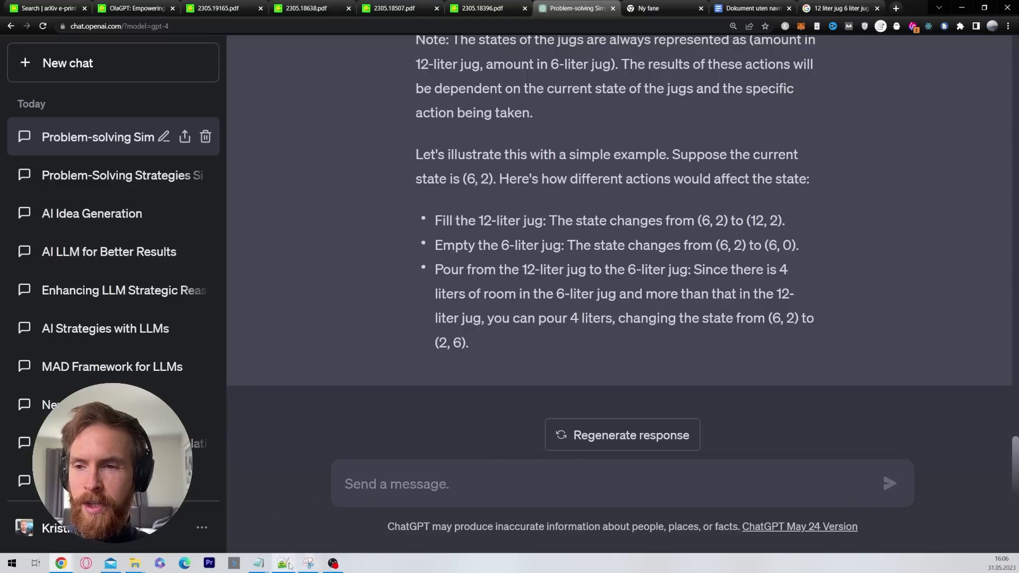
scroll(429, 346, "up", 10)
- Send the Verifying Solution prompt and confirm the steps leave 6 liters in the 12-liter jug
scroll(412, 331, "up", 1)
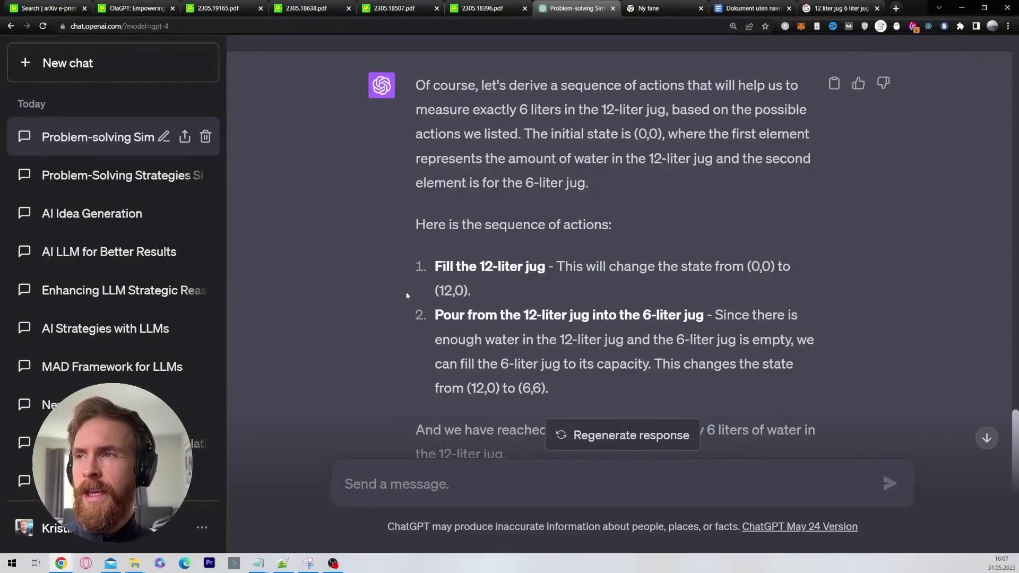
scroll(407, 295, "up", 8)
scroll(407, 295, "down", 16)
scroll(407, 296, "down", 1)
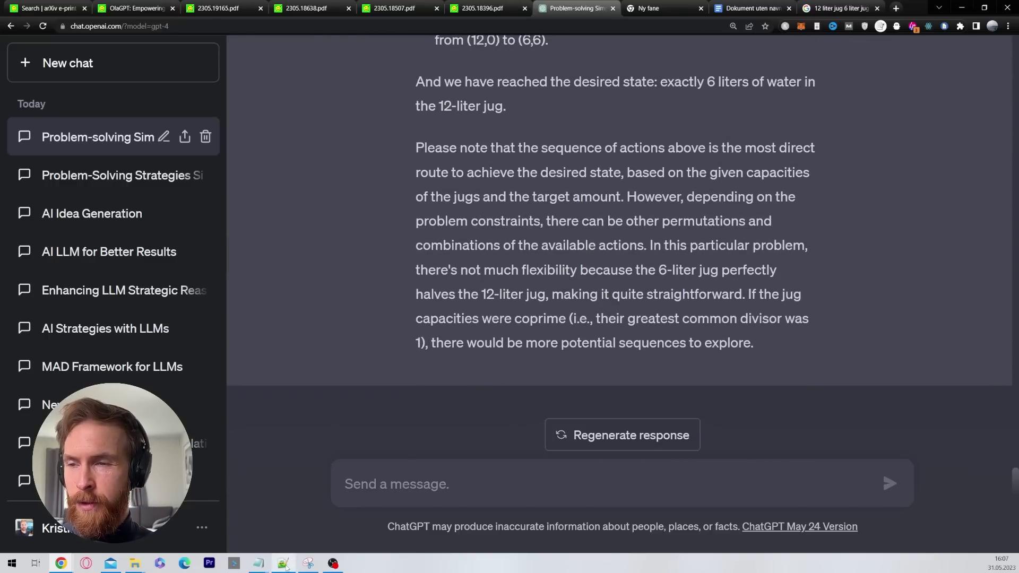
left_click(283, 563)
scroll(318, 386, "down", 2)
key("alt+Tab")
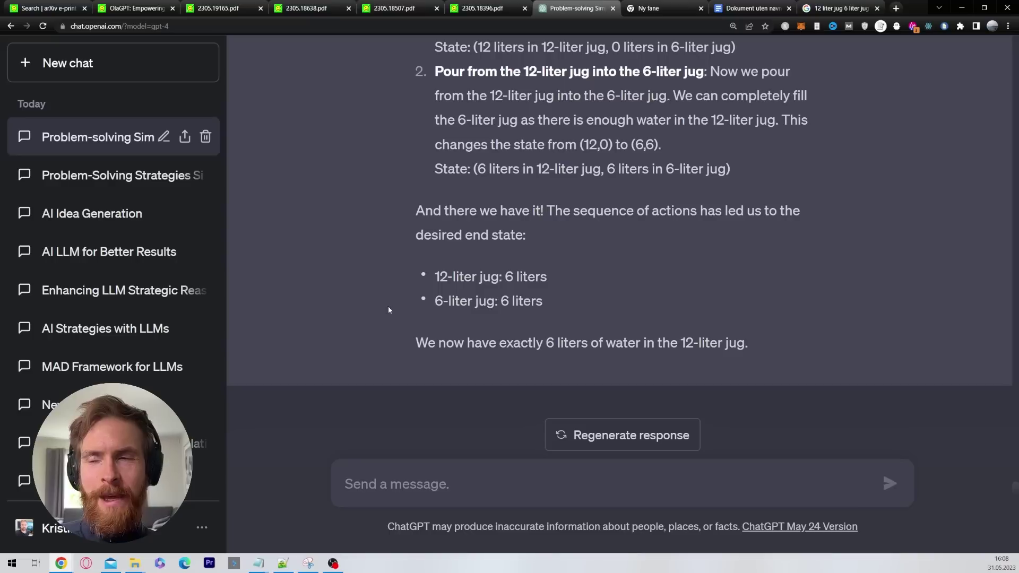
scroll(387, 307, "up", 7)
scroll(378, 289, "down", 5)
scroll(446, 405, "down", 2)
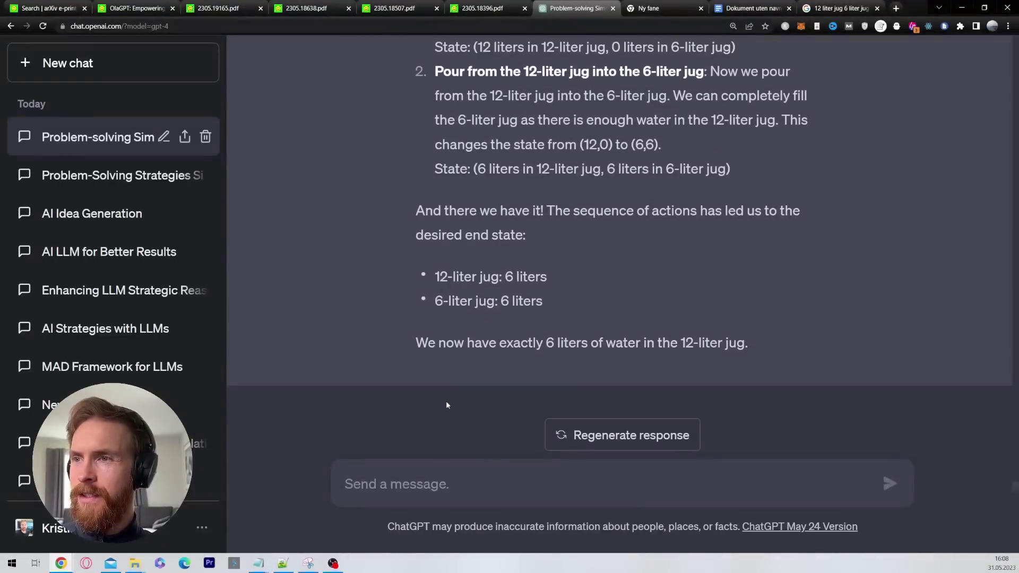
left_click(283, 563)
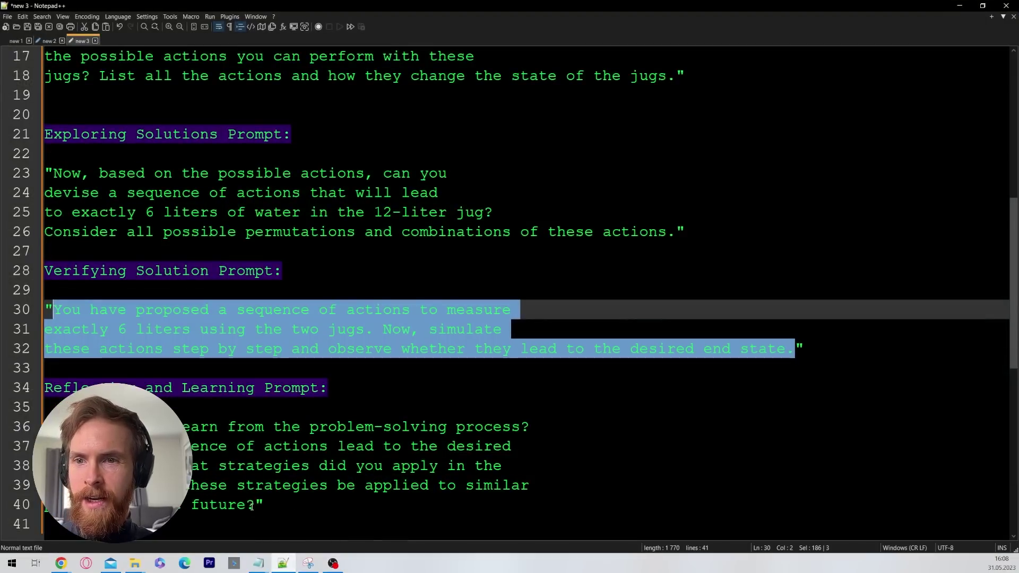
- Select the Reflection and Learning prompt on lines 36-40 of the notes
left_click_drag(255, 505, 53, 427)
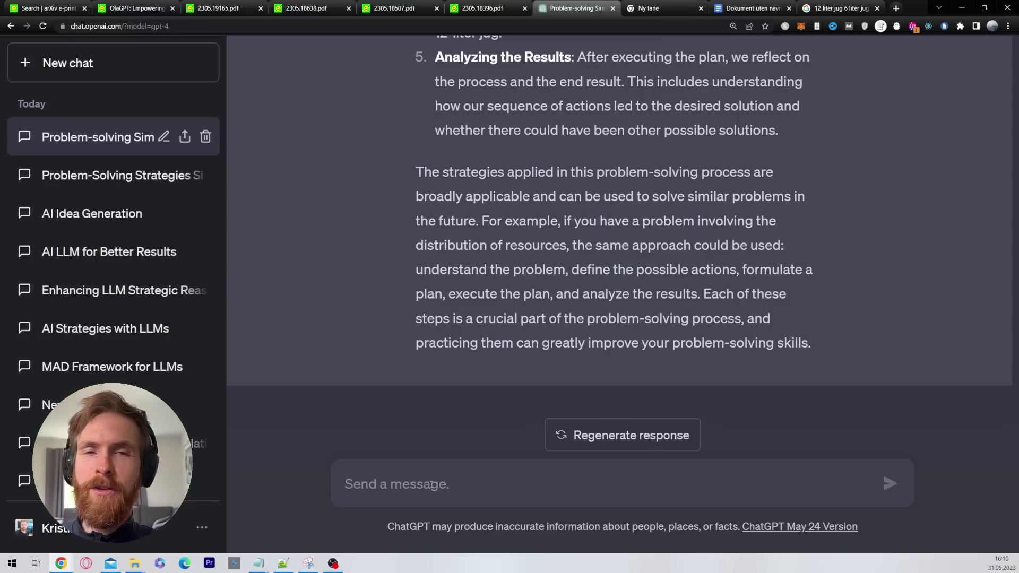
- Ask why it didn't just fill the 6-liter jug, regenerate after the error, and rate it Better
type("Why didnt you just fill the 6-liter jug to get 6 liters?")
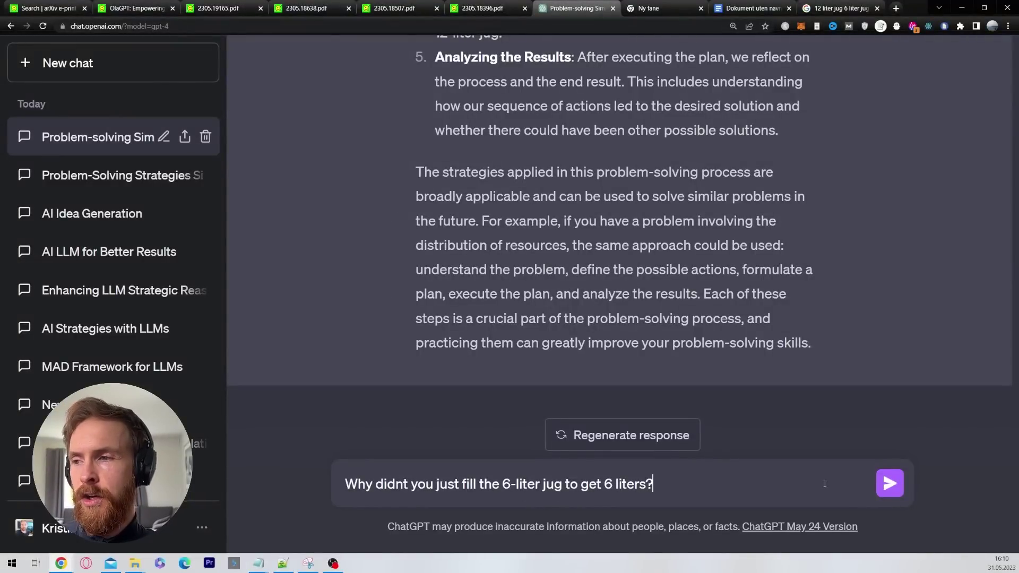
left_click(889, 484)
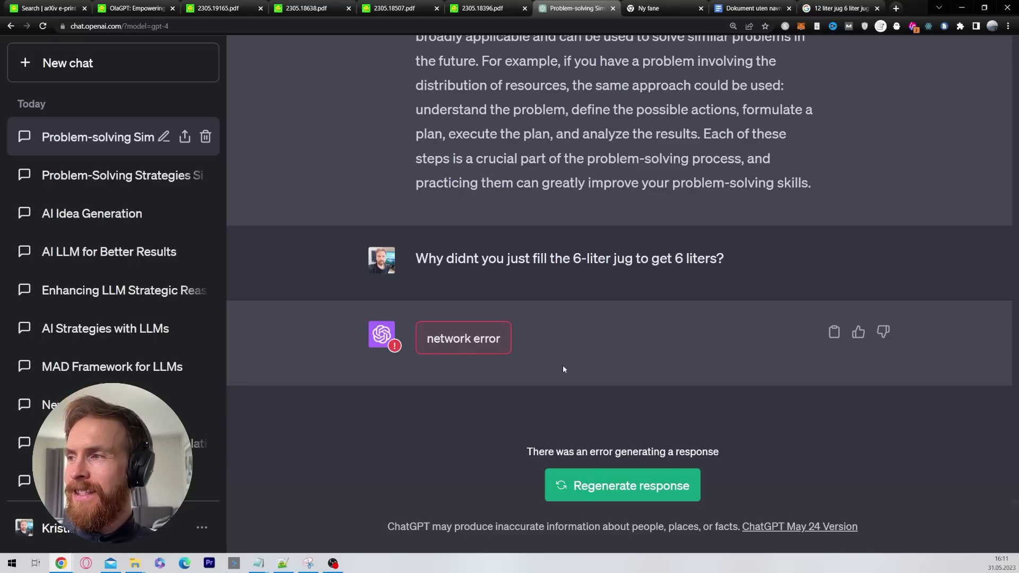
left_click(603, 492)
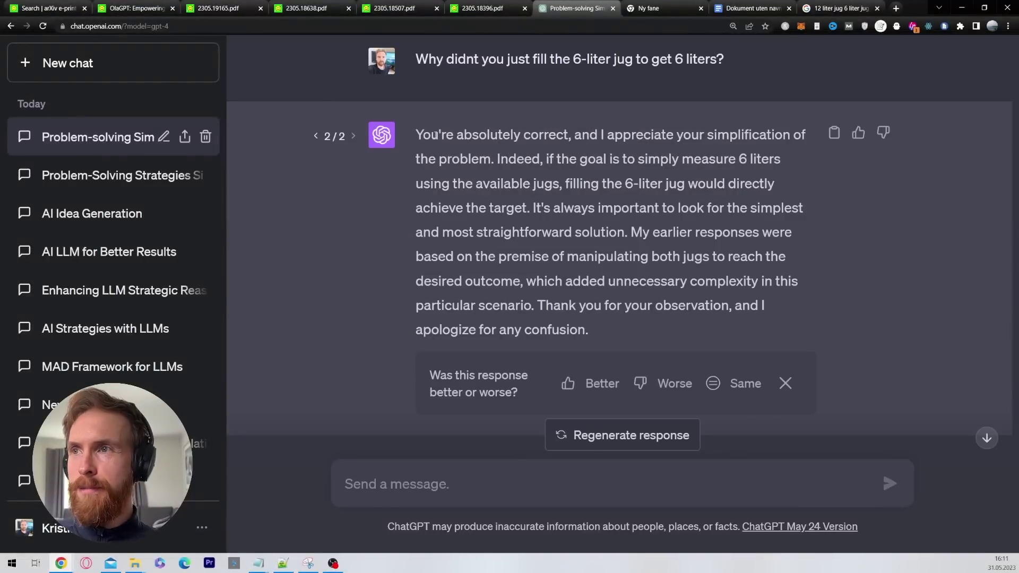
left_click_drag(415, 136, 487, 165)
left_click_drag(630, 232, 567, 329)
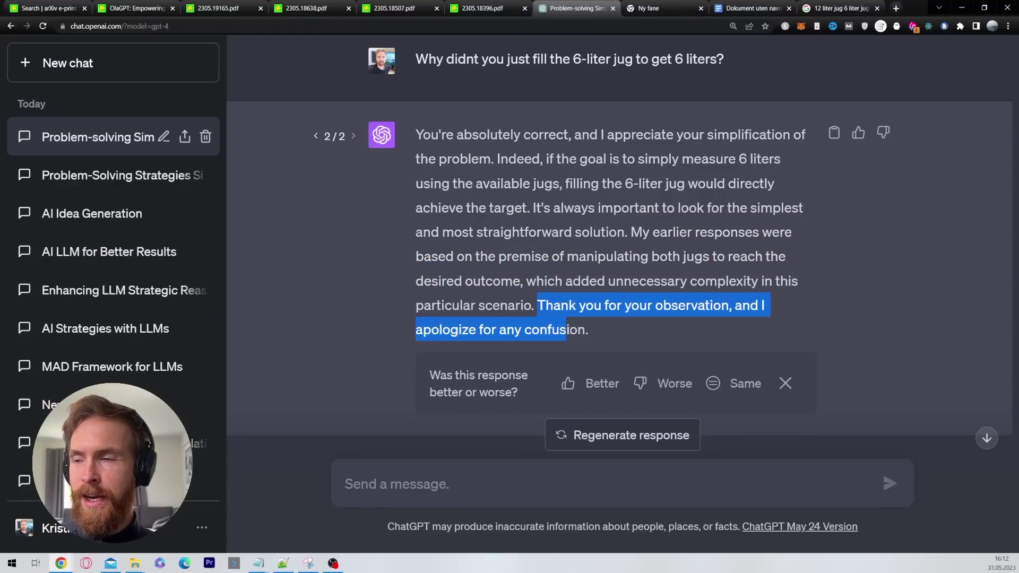
left_click(593, 334)
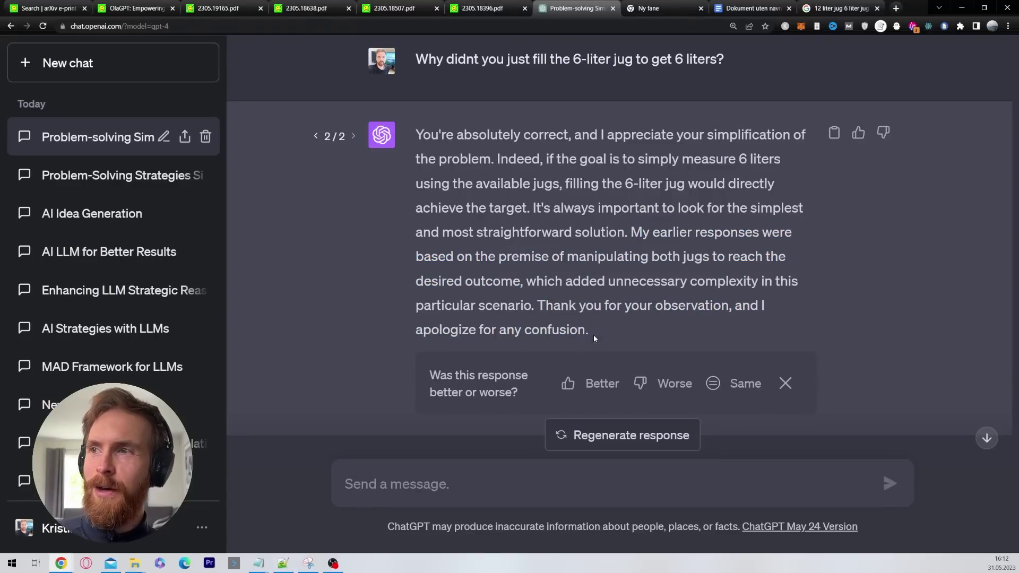
left_click(600, 383)
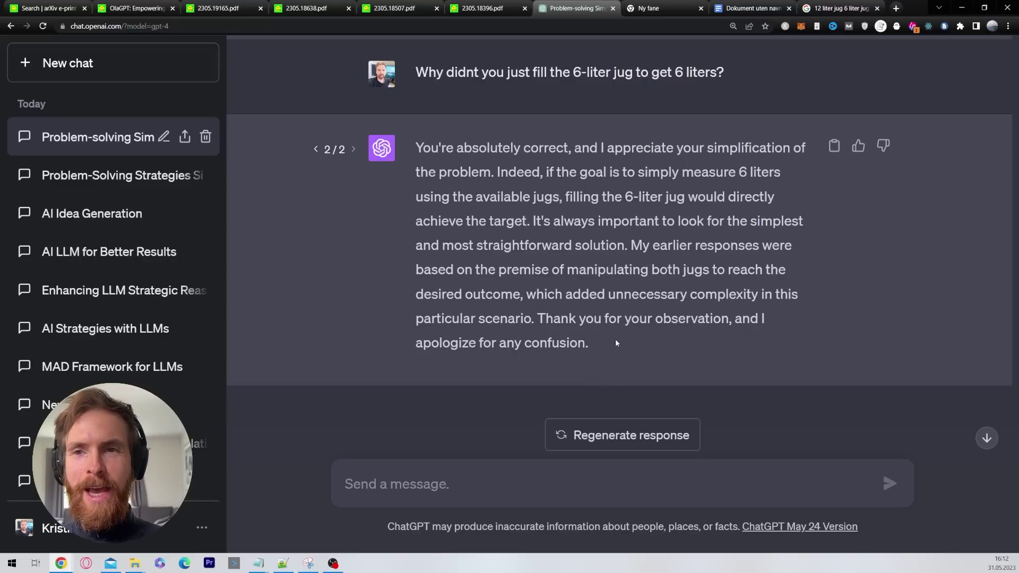